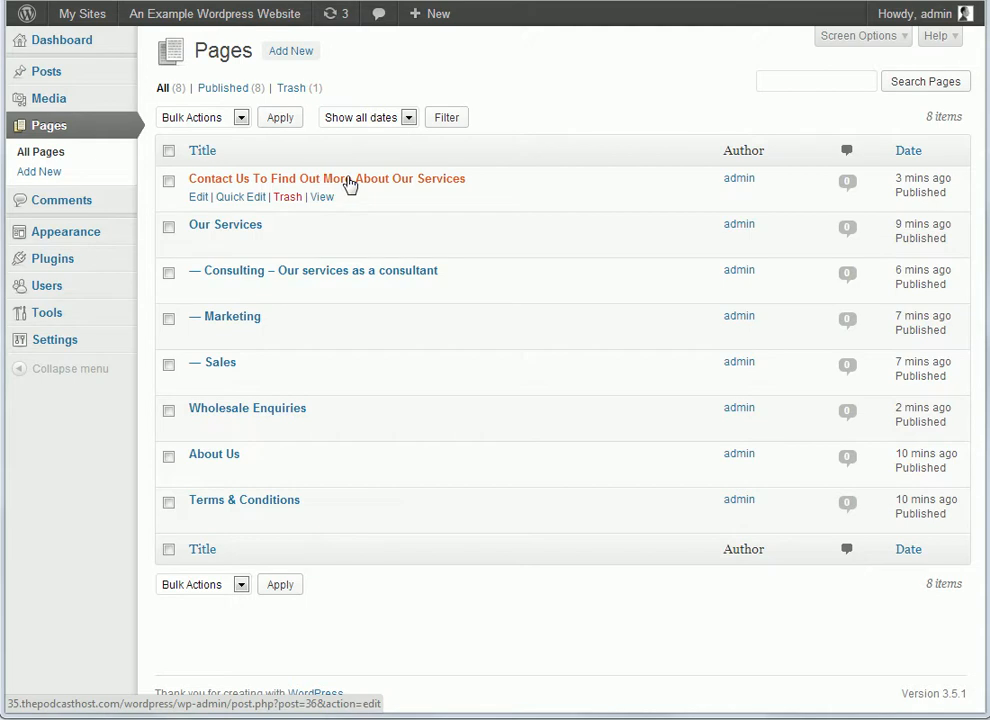
Step: Visit the live site and examine the page links in its navigation bar
{"action": "mouse_move", "coordinate": [220, 22]}
{"action": "left_click", "coordinate": [170, 45]}
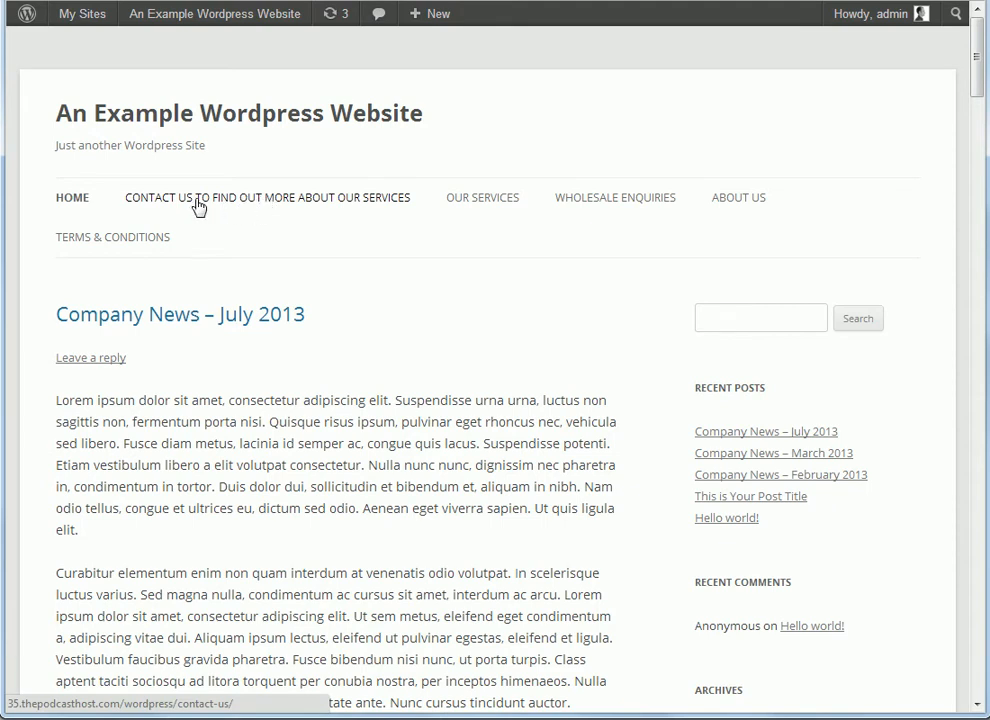
{"action": "mouse_move", "coordinate": [491, 206]}
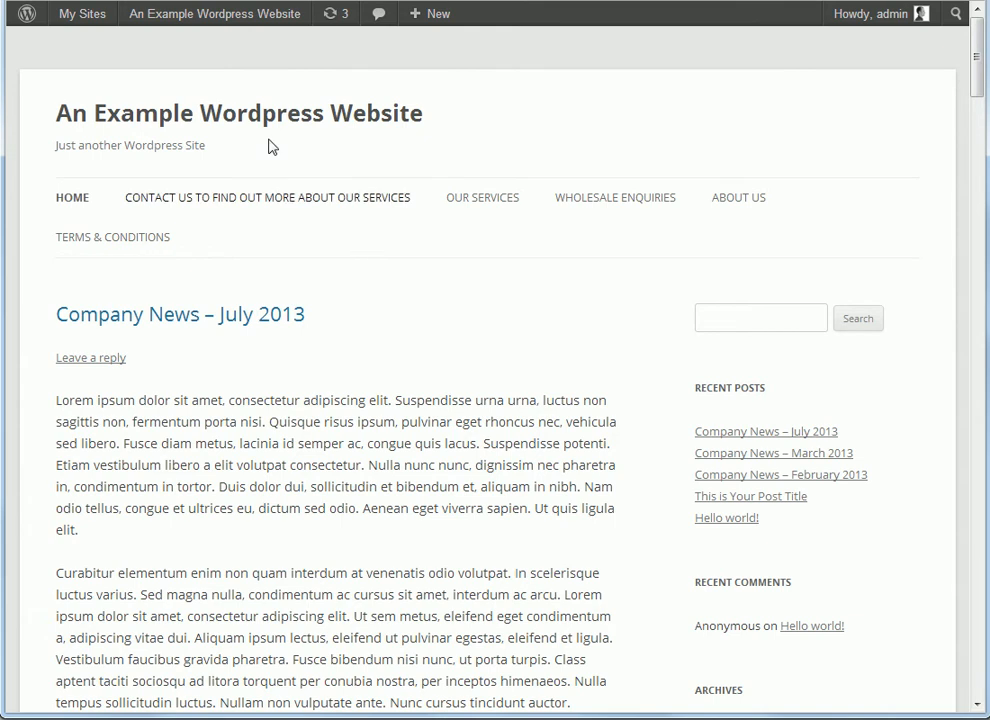
Step: Create a new custom navigation menu named "Main Menu" in the site's appearance settings
{"action": "mouse_move", "coordinate": [192, 22]}
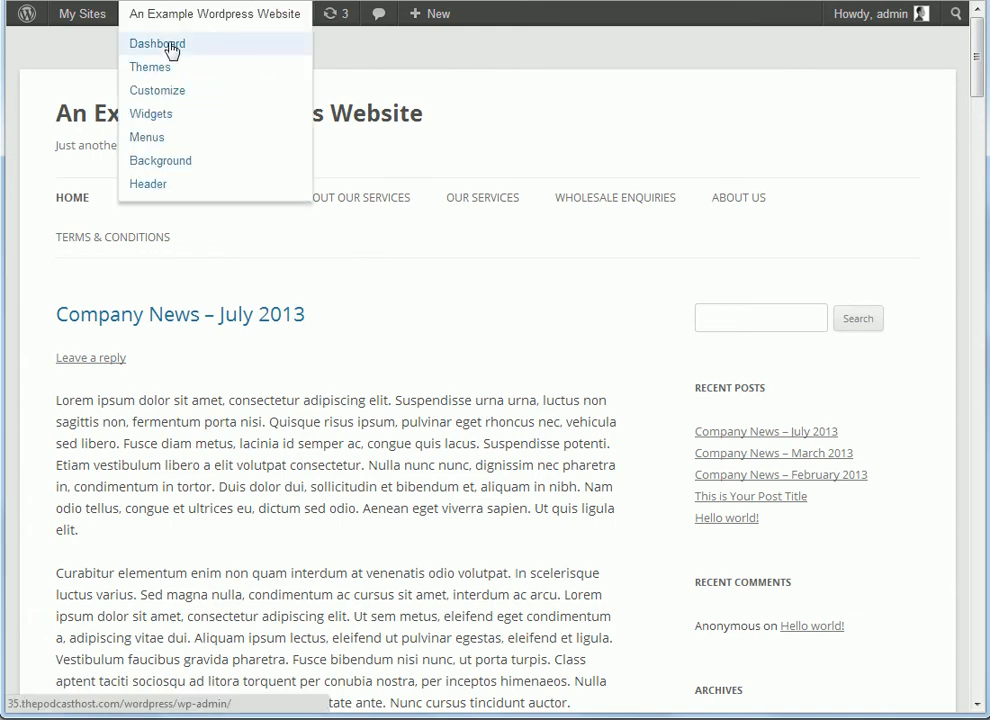
{"action": "left_click", "coordinate": [170, 45]}
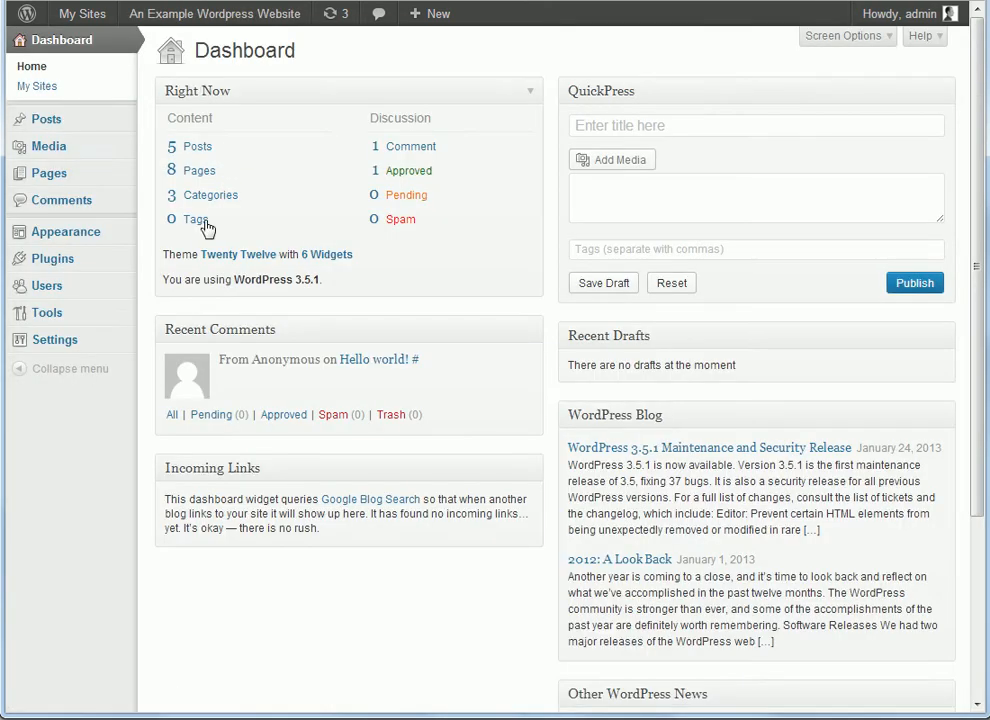
{"action": "mouse_move", "coordinate": [72, 239]}
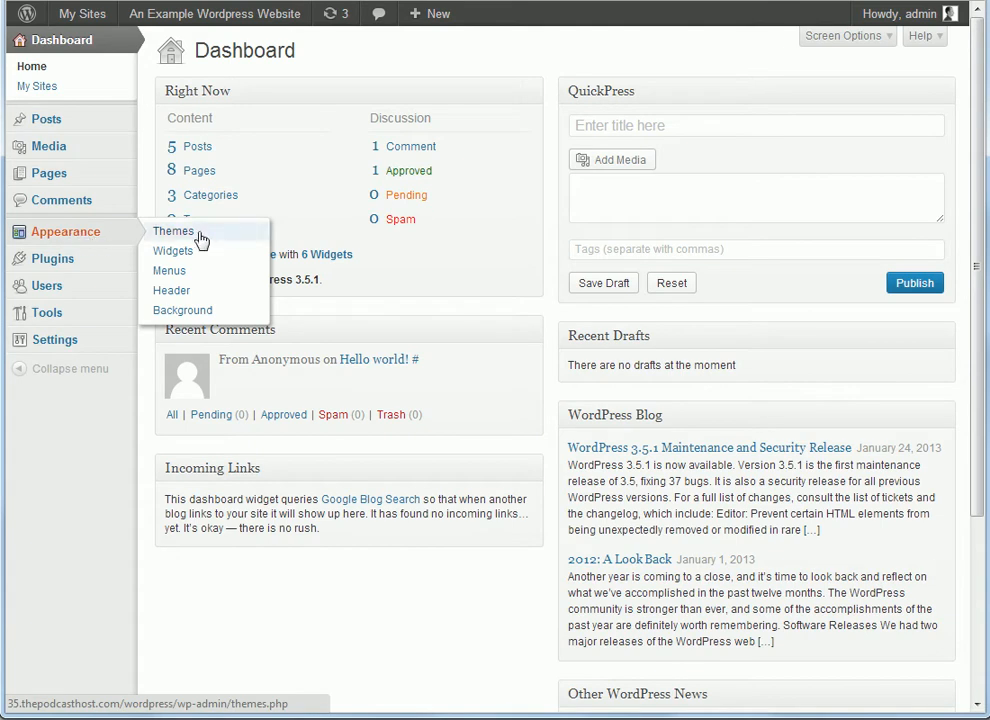
{"action": "left_click", "coordinate": [170, 271]}
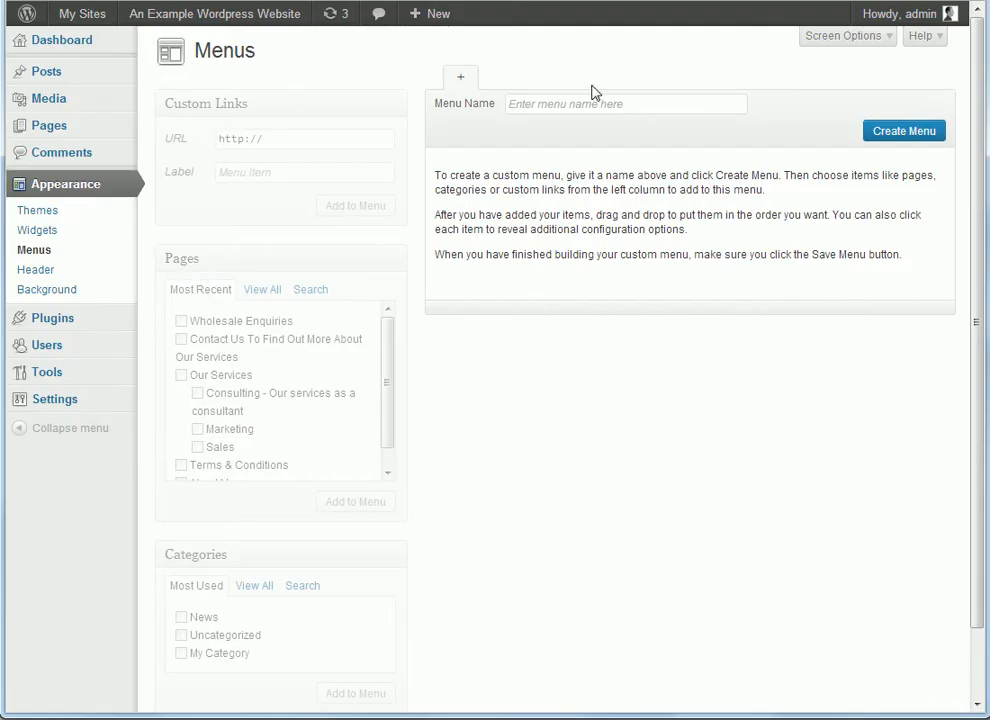
{"action": "left_click", "coordinate": [658, 105]}
{"action": "type", "text": "Main "}
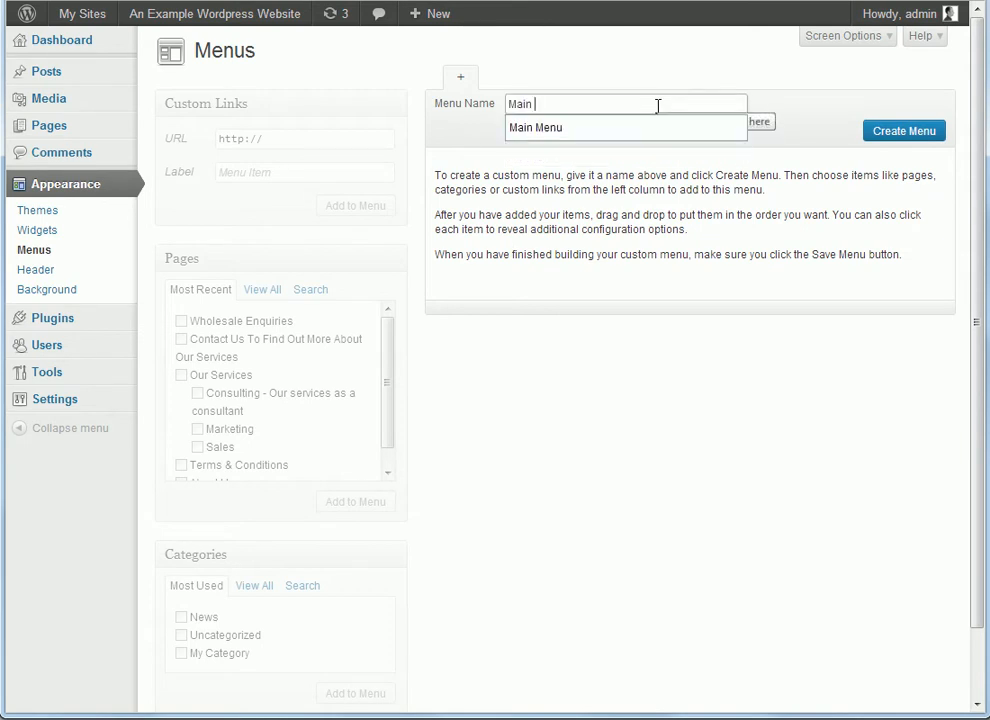
{"action": "type", "text": "Menu"}
{"action": "left_click", "coordinate": [879, 137]}
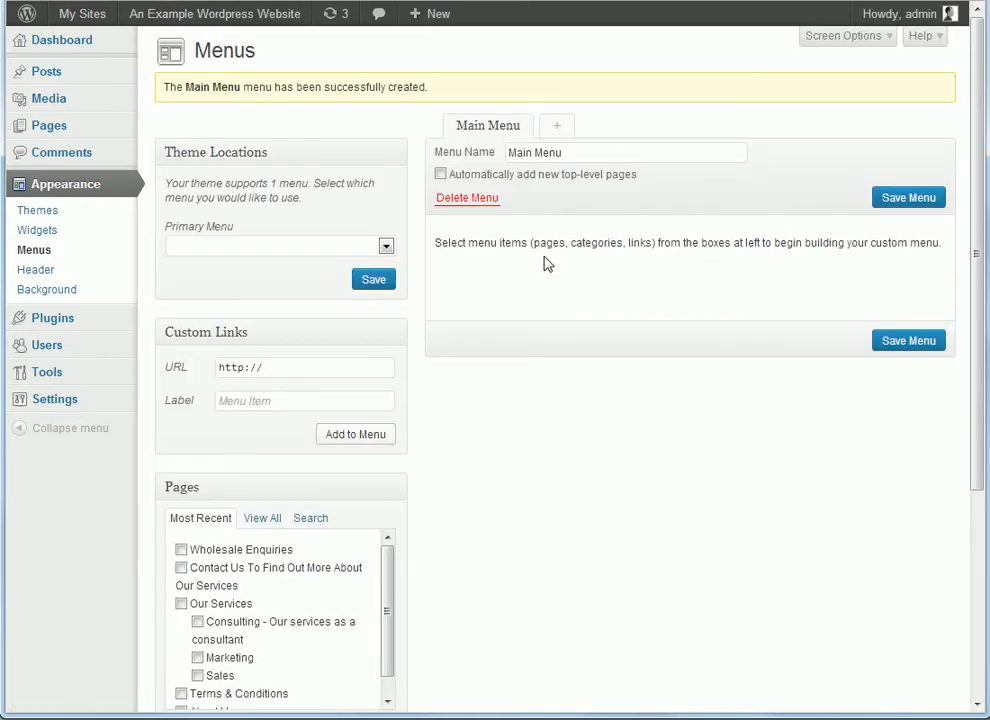
Step: Add the Contact Us, Our Services, Consulting, Marketing, Sales and About Us pages to Main Menu and save it
{"action": "left_click_drag", "start_coordinate": [980, 140], "coordinate": [985, 224]}
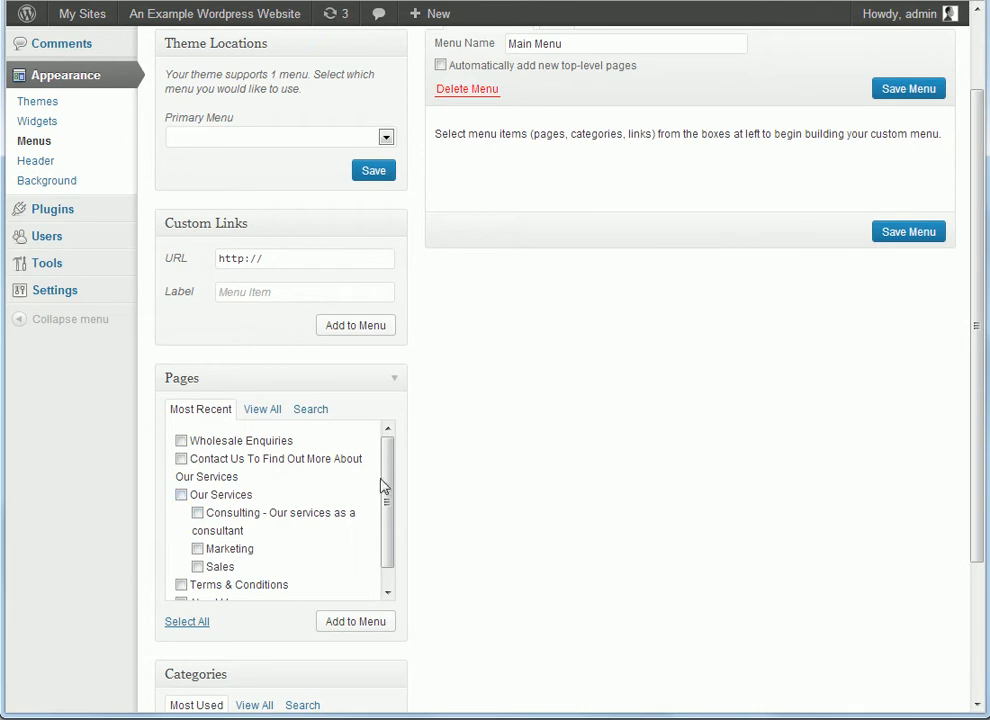
{"action": "scroll", "coordinate": [386, 505], "scroll_direction": "down", "scroll_amount": 1}
{"action": "left_click", "coordinate": [180, 474]}
{"action": "left_click", "coordinate": [197, 545]}
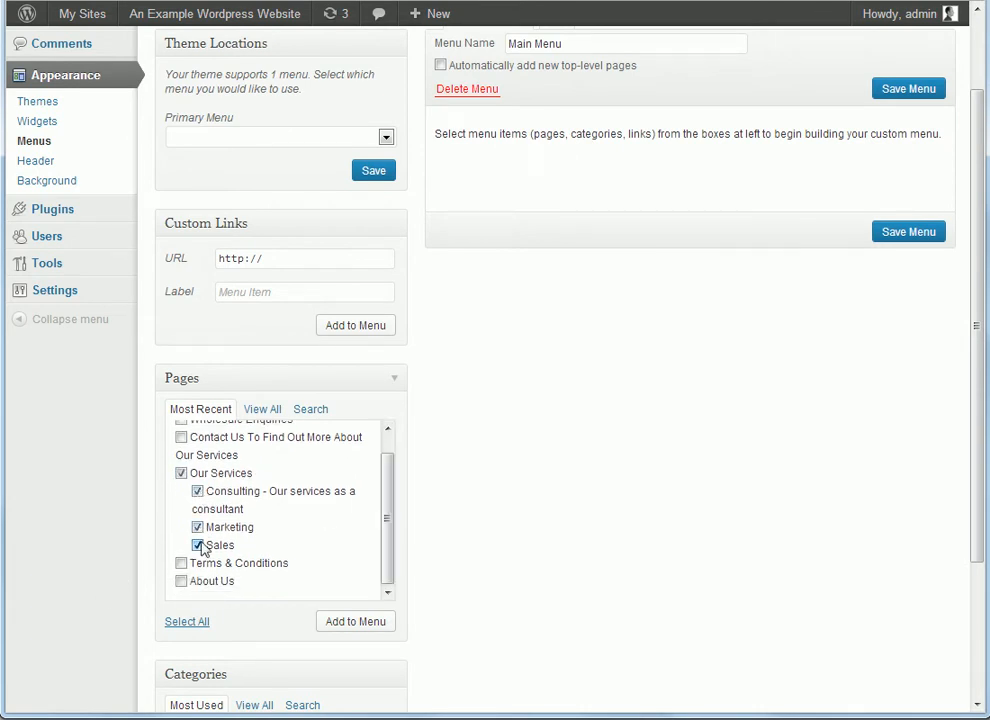
{"action": "left_click", "coordinate": [181, 581]}
{"action": "left_click_drag", "start_coordinate": [385, 555], "coordinate": [381, 525]}
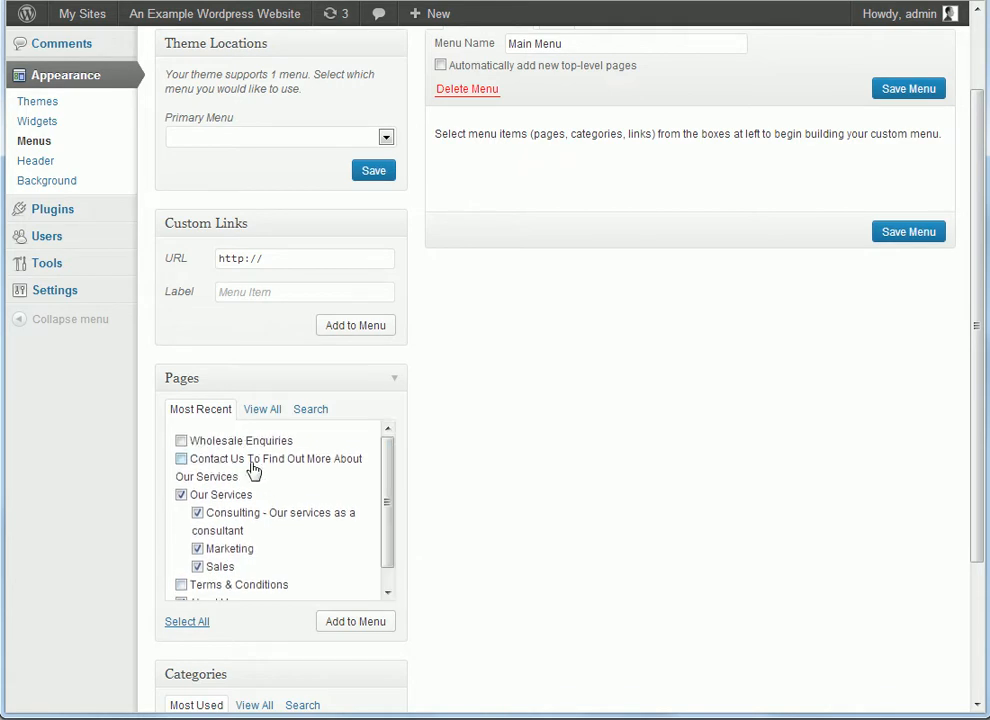
{"action": "left_click", "coordinate": [181, 459]}
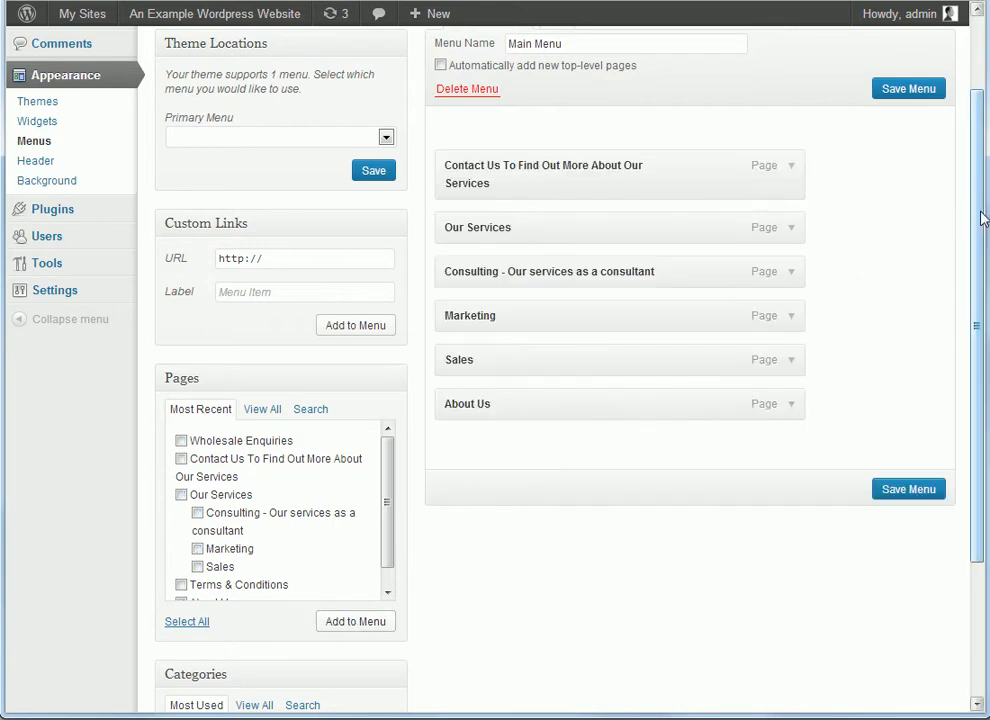
{"action": "left_click_drag", "start_coordinate": [979, 214], "coordinate": [979, 181]}
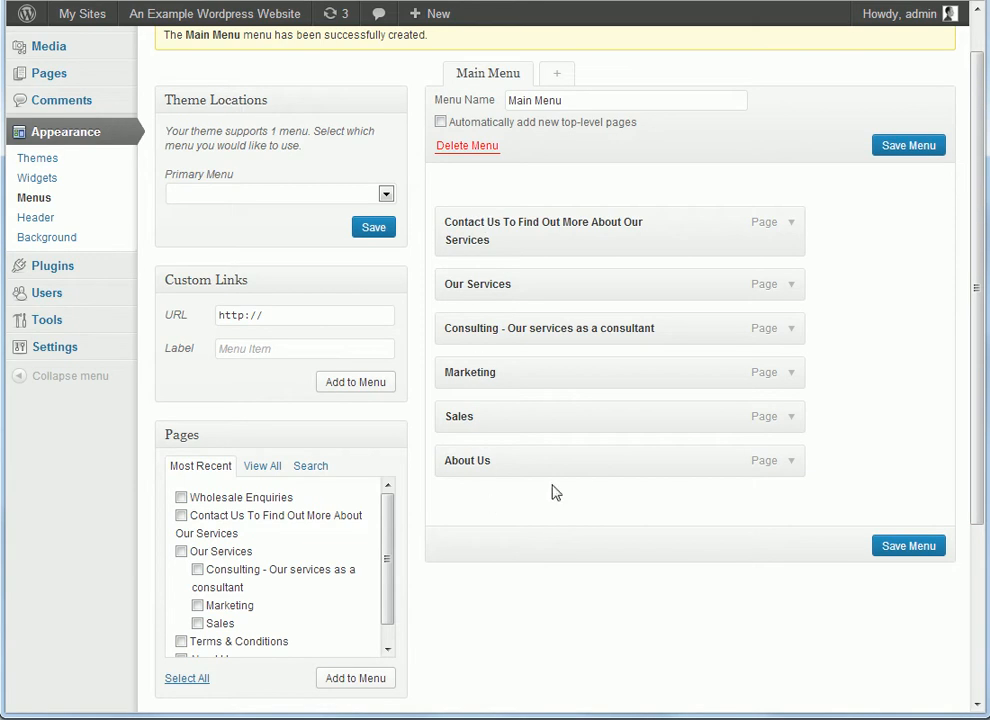
{"action": "left_click", "coordinate": [908, 546]}
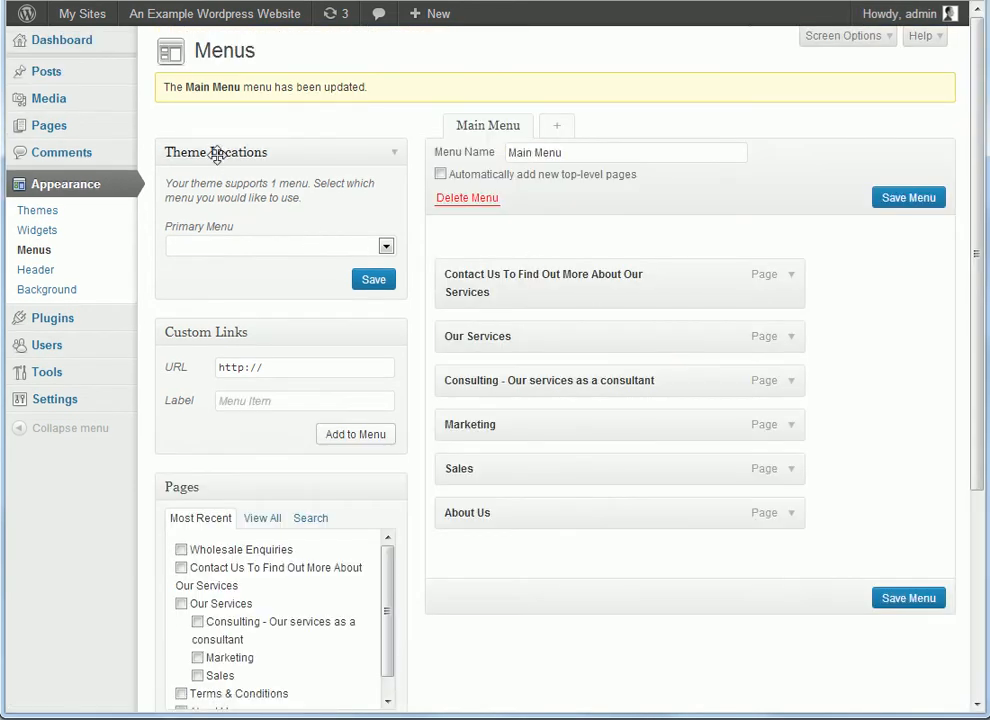
Step: Assign Main Menu as the theme's primary menu and view the navigation on the live site
{"action": "left_click", "coordinate": [252, 256]}
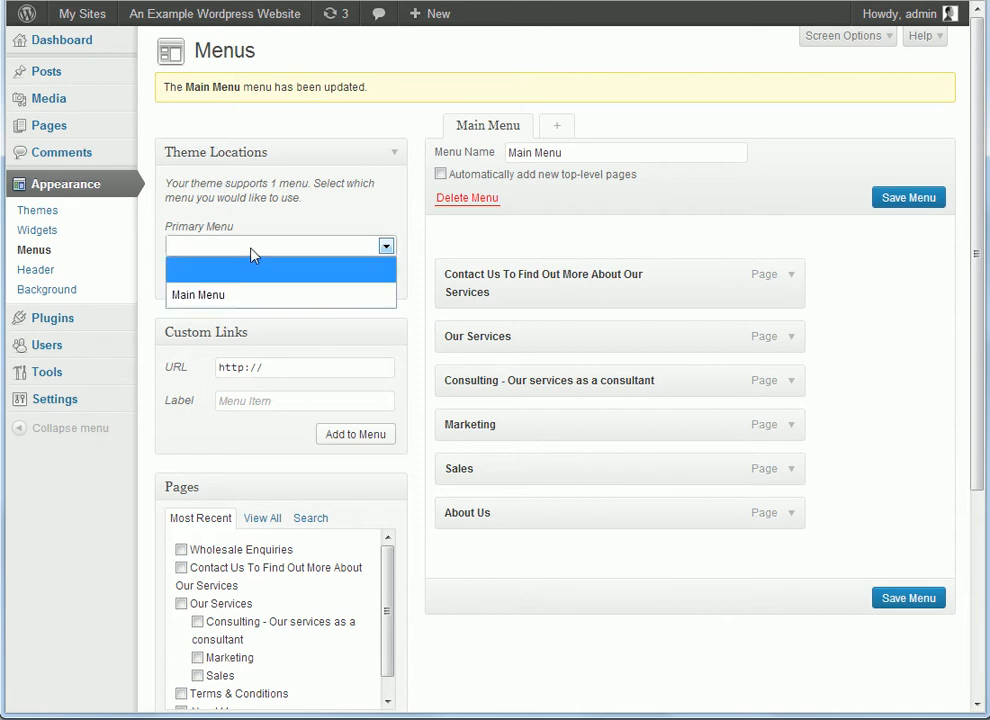
{"action": "left_click", "coordinate": [222, 197]}
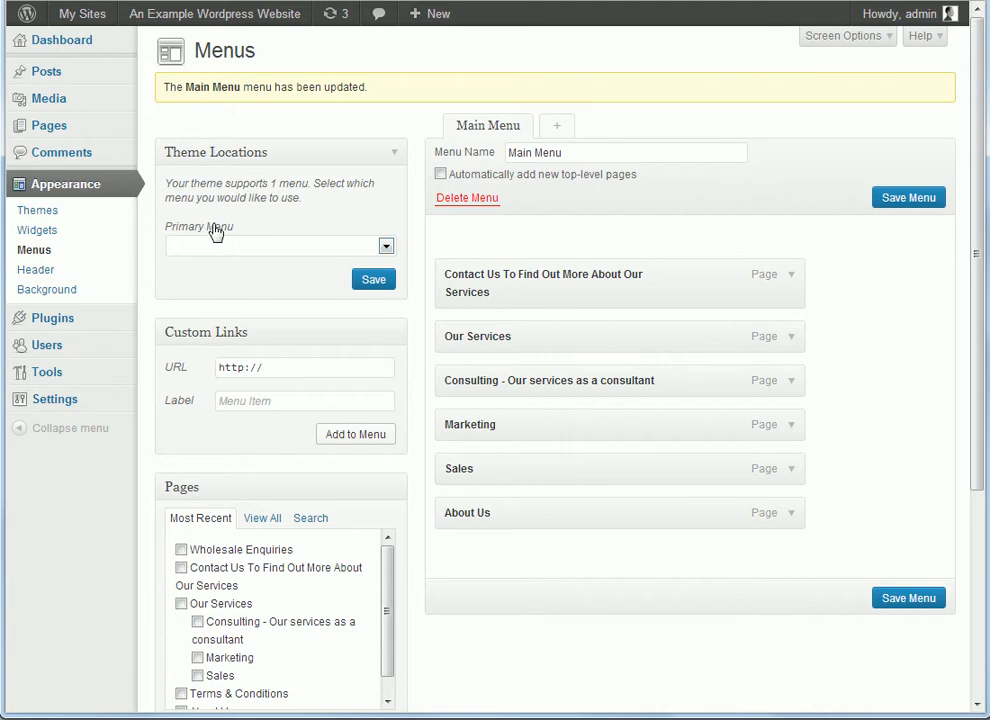
{"action": "left_click", "coordinate": [320, 247]}
{"action": "left_click", "coordinate": [228, 295]}
{"action": "mouse_move", "coordinate": [228, 12]}
{"action": "left_click", "coordinate": [146, 44]}
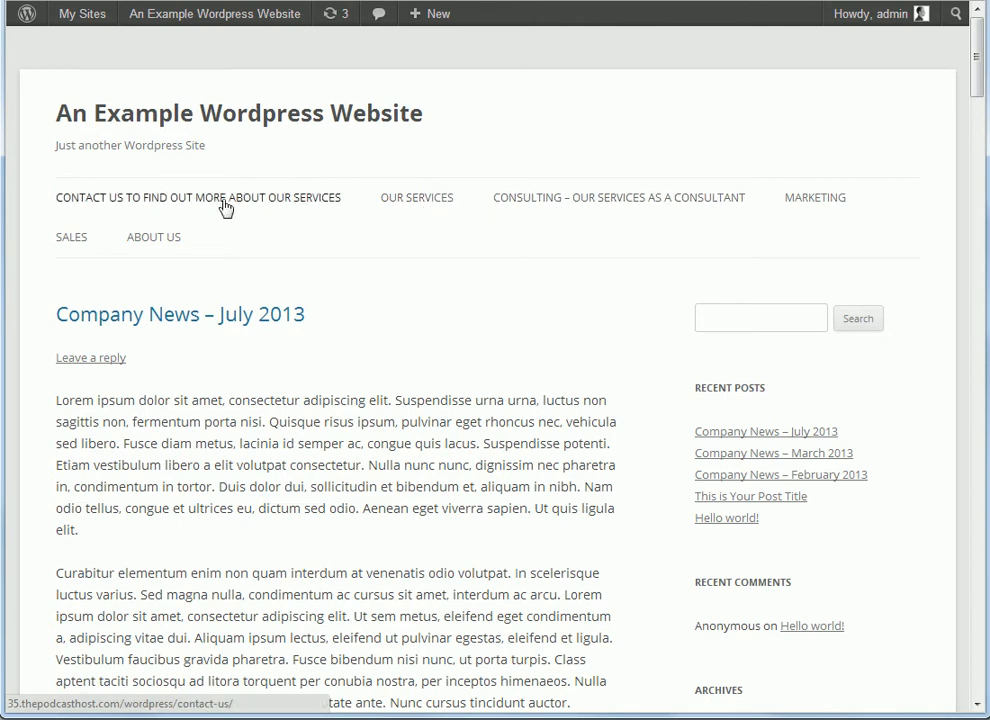
Step: Nest Consulting, Marketing and Sales as sub-items under Our Services in Main Menu and save the menu
{"action": "mouse_move", "coordinate": [182, 25]}
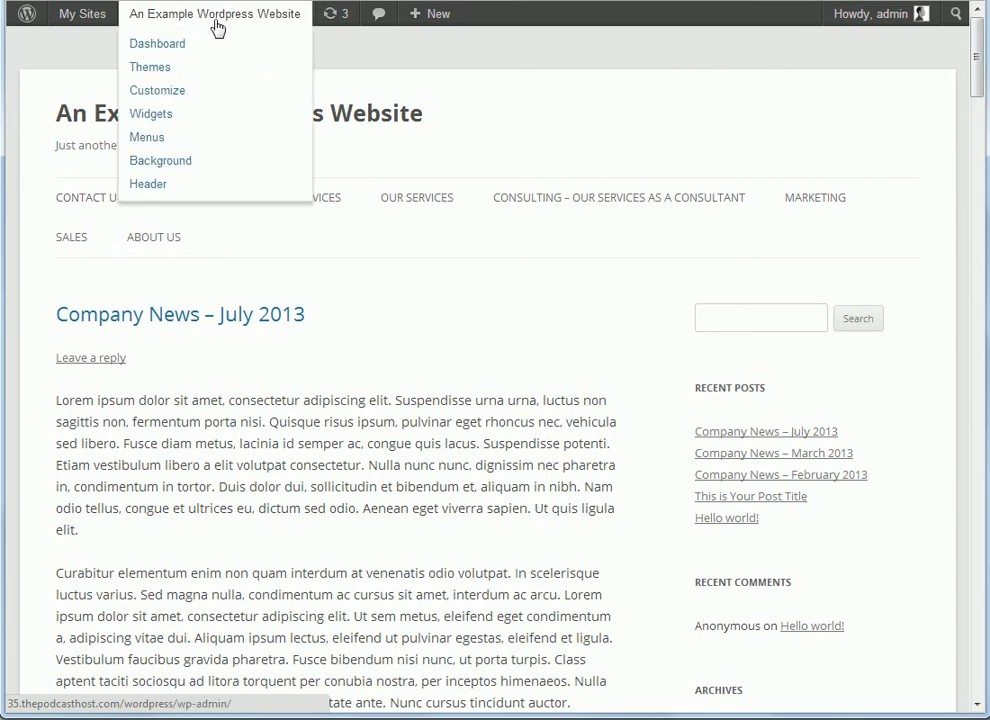
{"action": "left_click", "coordinate": [162, 142]}
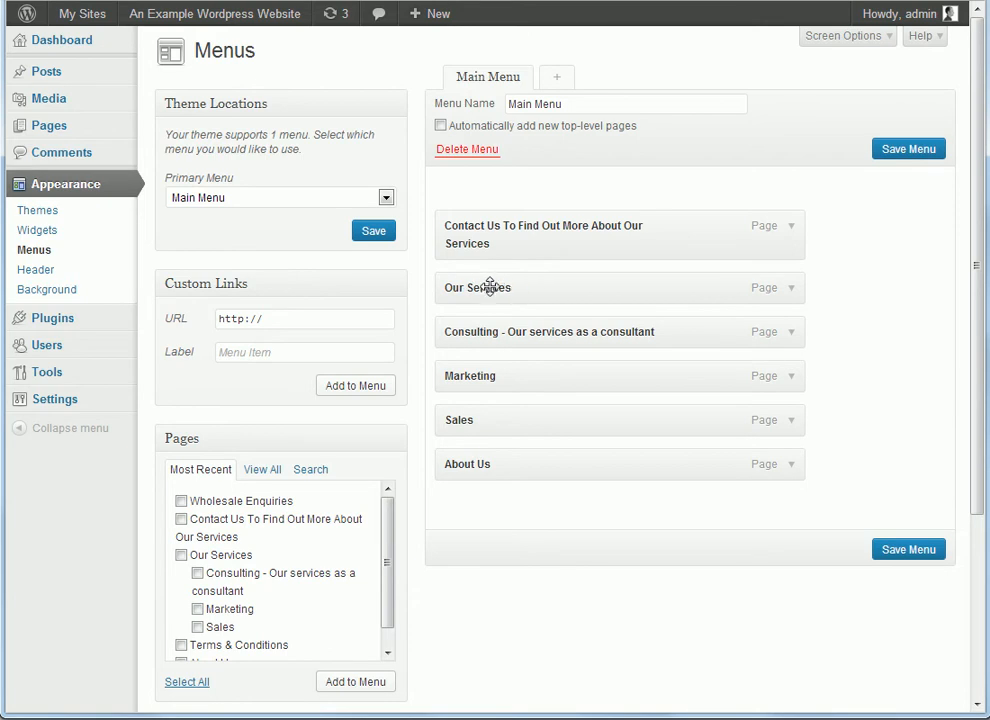
{"action": "left_click_drag", "start_coordinate": [473, 331], "coordinate": [504, 334]}
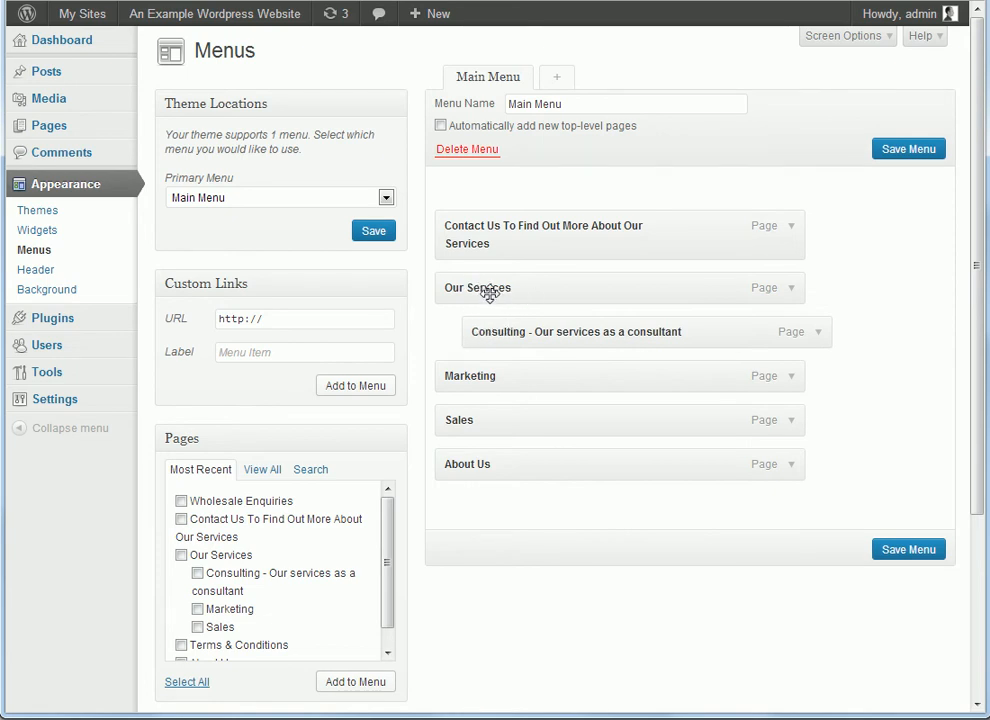
{"action": "left_click_drag", "start_coordinate": [462, 384], "coordinate": [495, 412]}
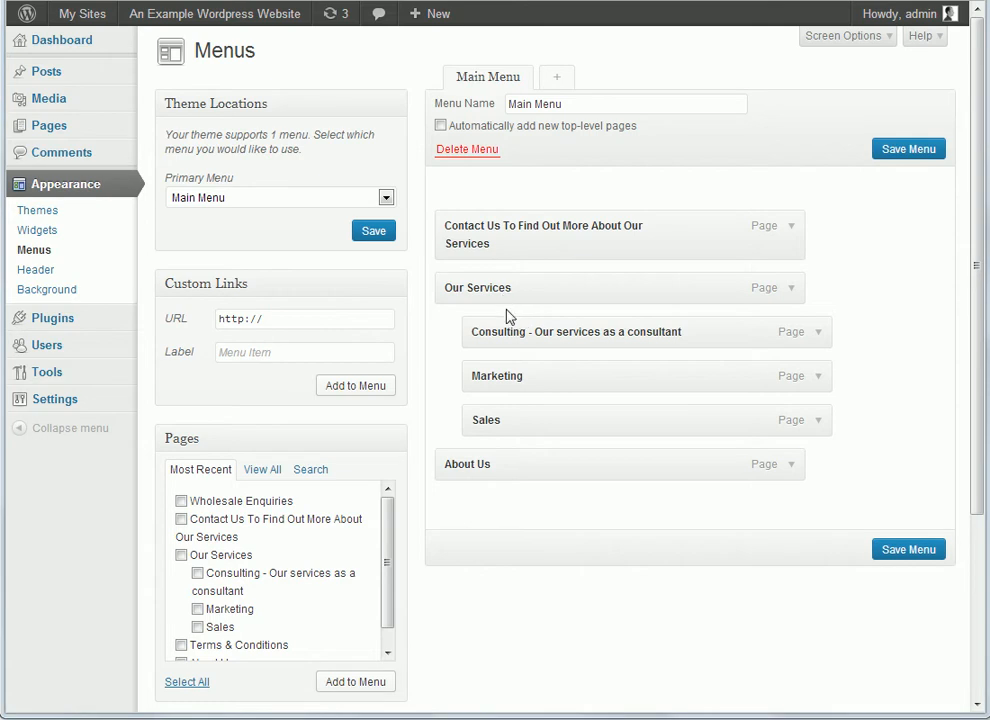
{"action": "left_click", "coordinate": [905, 545]}
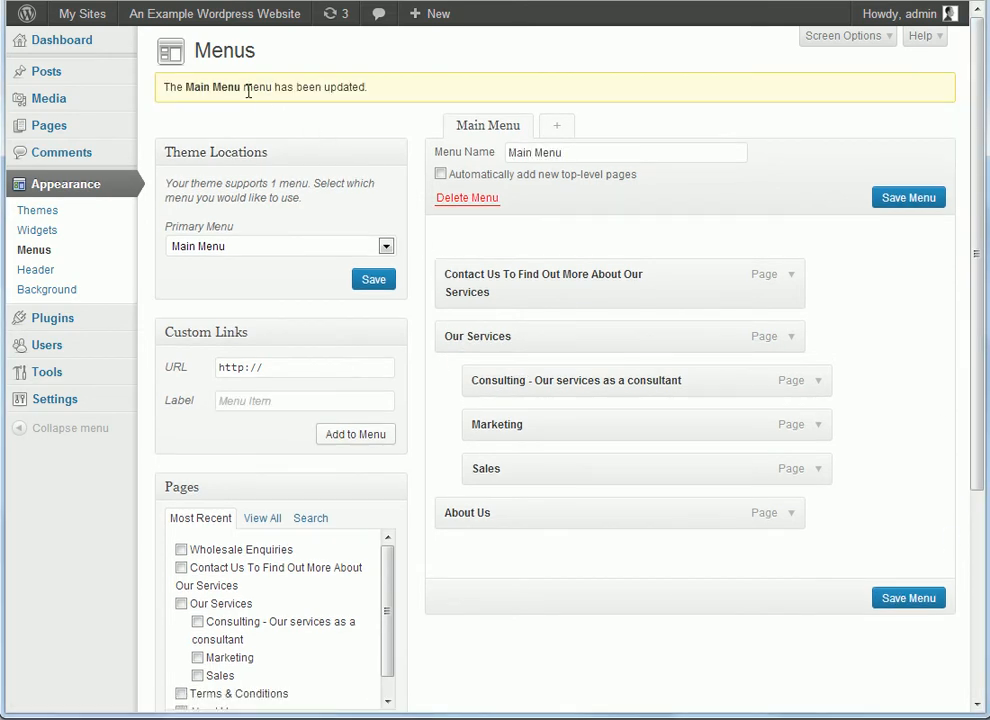
Step: Visit the live site and check the submenu under Our Services
{"action": "mouse_move", "coordinate": [215, 20]}
{"action": "left_click", "coordinate": [183, 47]}
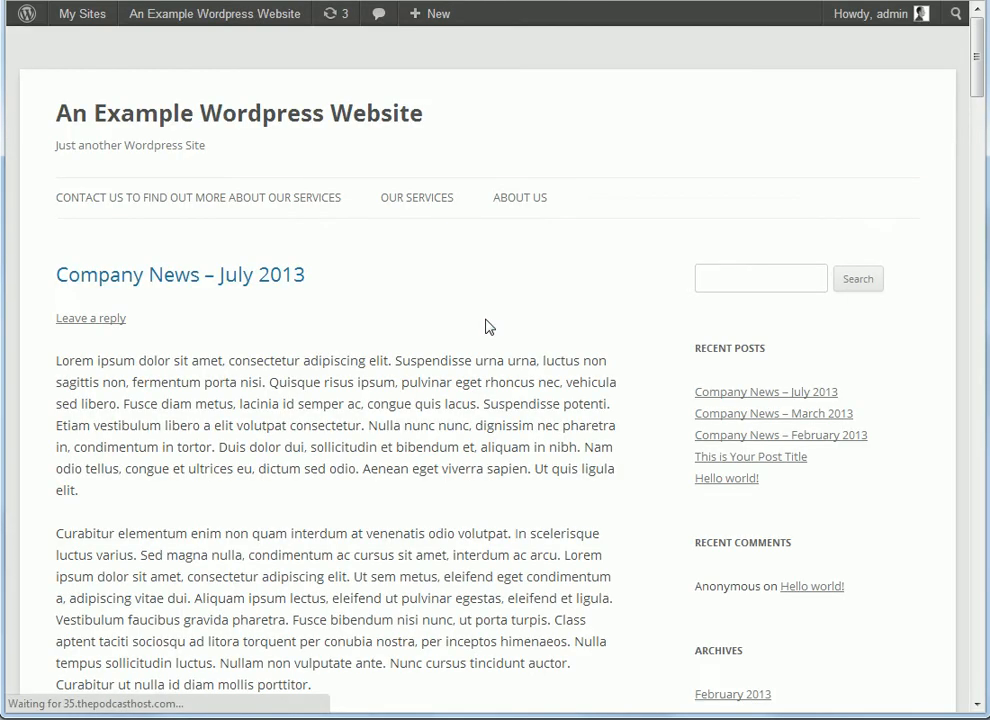
{"action": "mouse_move", "coordinate": [426, 201]}
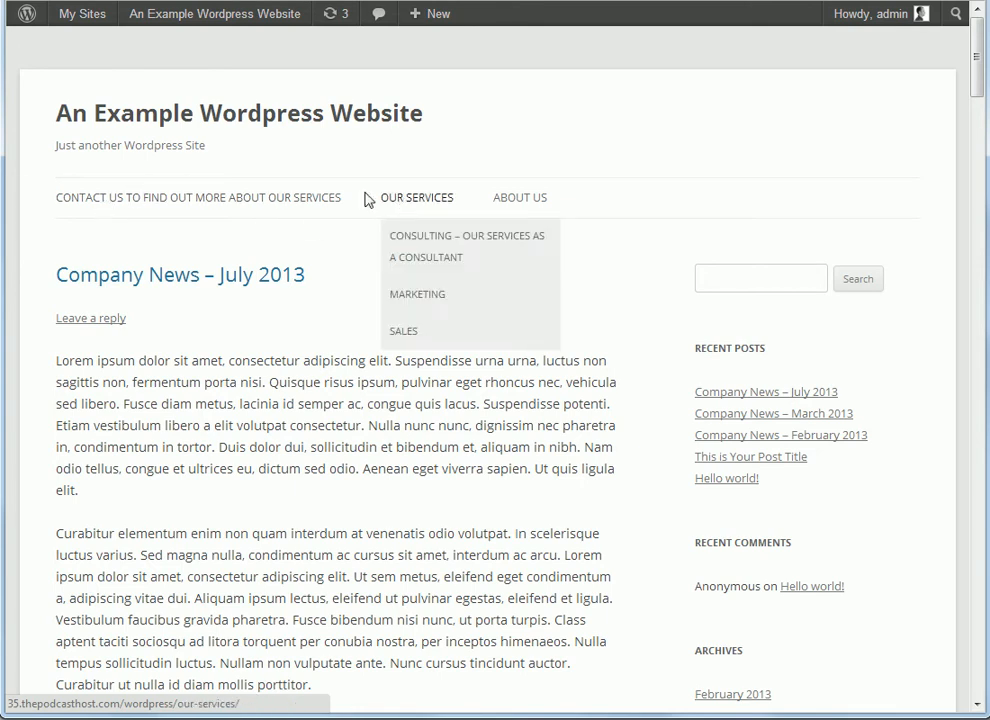
Step: Return to menu editing and shorten the first item's navigation label to "Contact Us"
{"action": "mouse_move", "coordinate": [248, 20]}
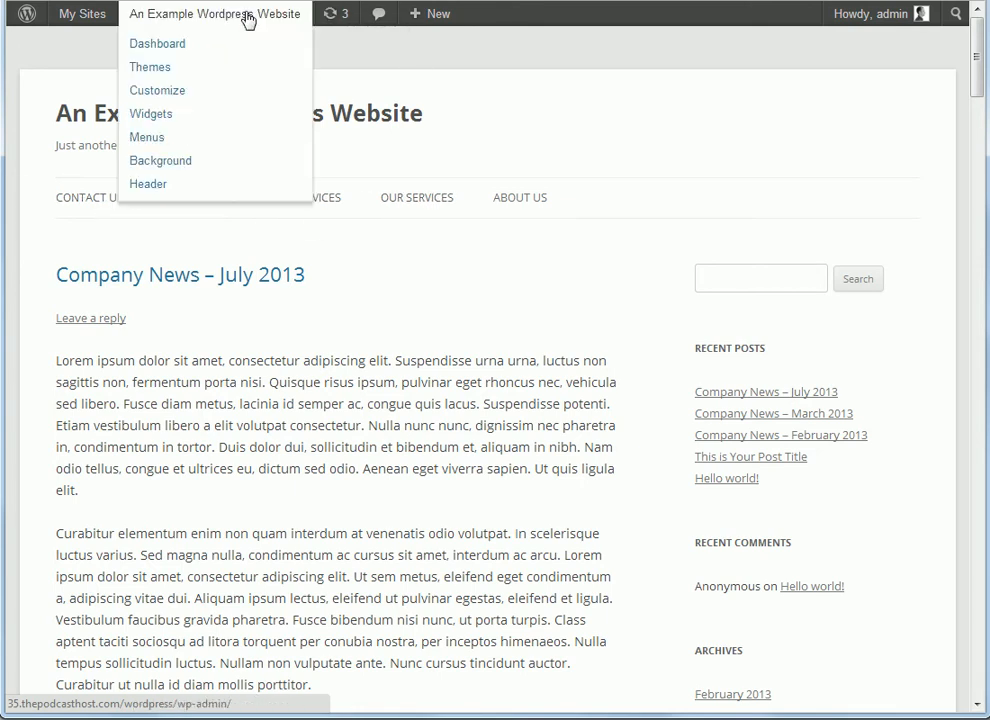
{"action": "left_click", "coordinate": [124, 141]}
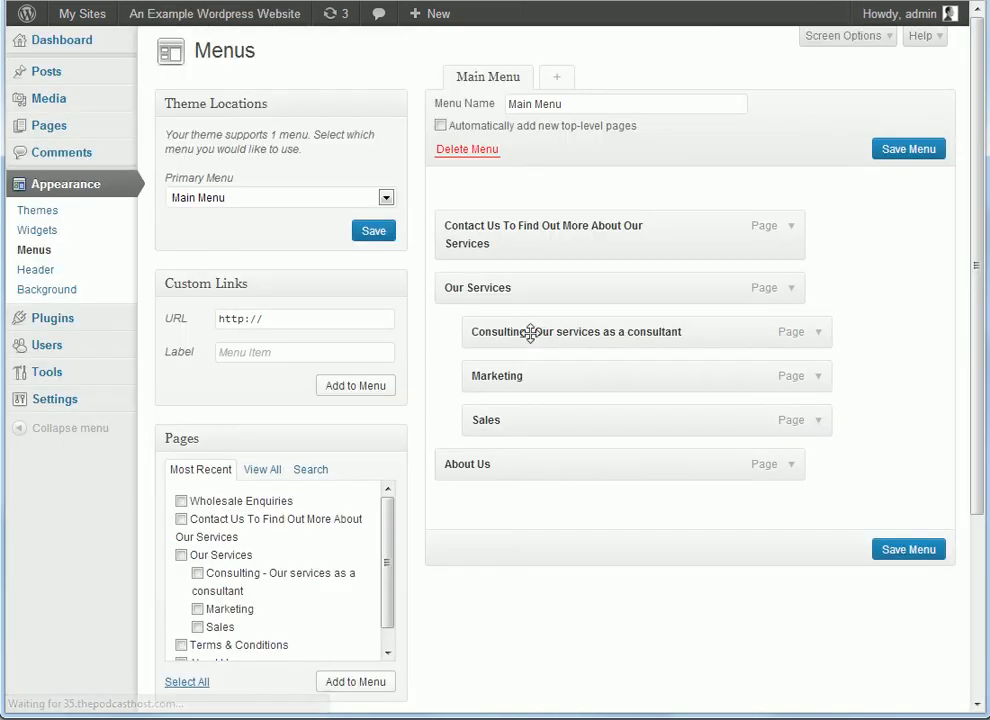
{"action": "left_click", "coordinate": [791, 228]}
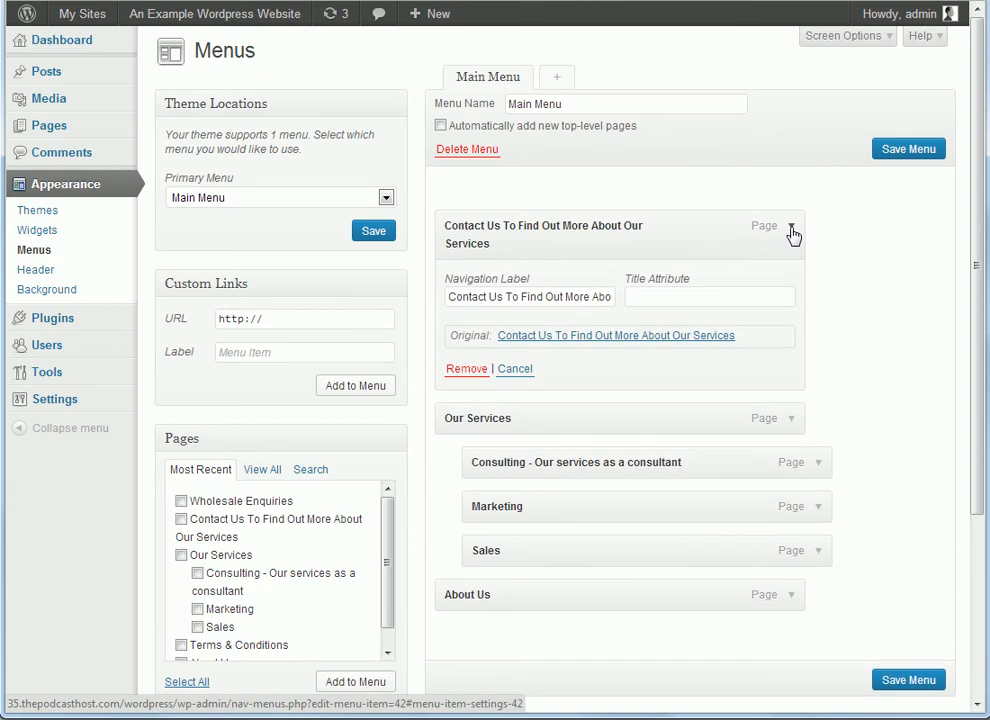
{"action": "left_click", "coordinate": [510, 301]}
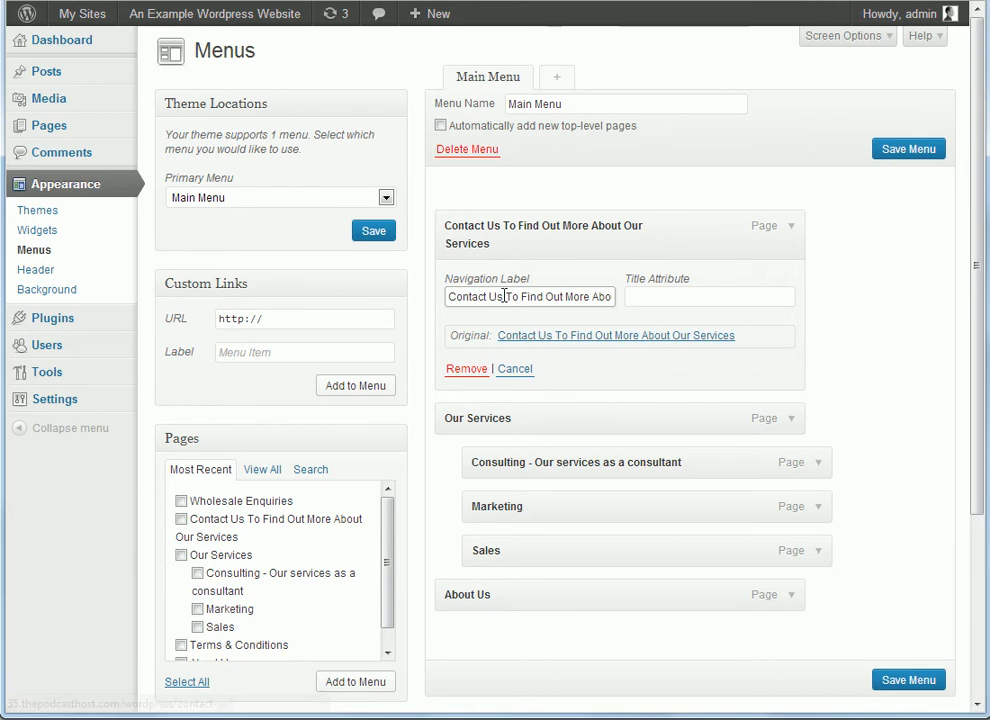
{"action": "left_click_drag", "start_coordinate": [507, 297], "coordinate": [774, 305]}
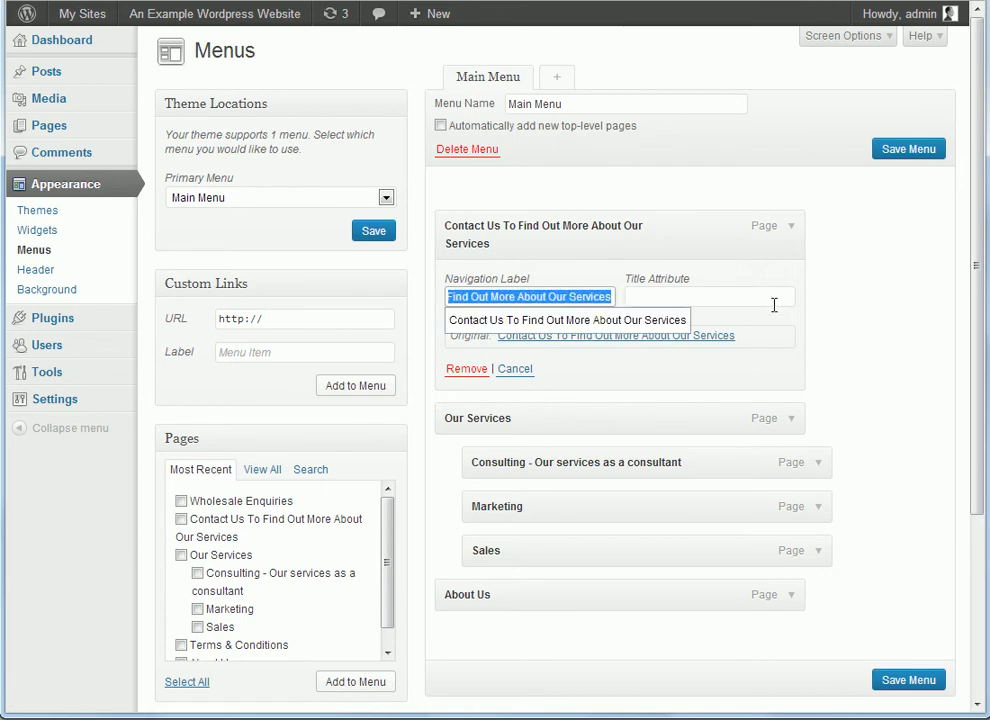
{"action": "key", "text": "BackSpace"}
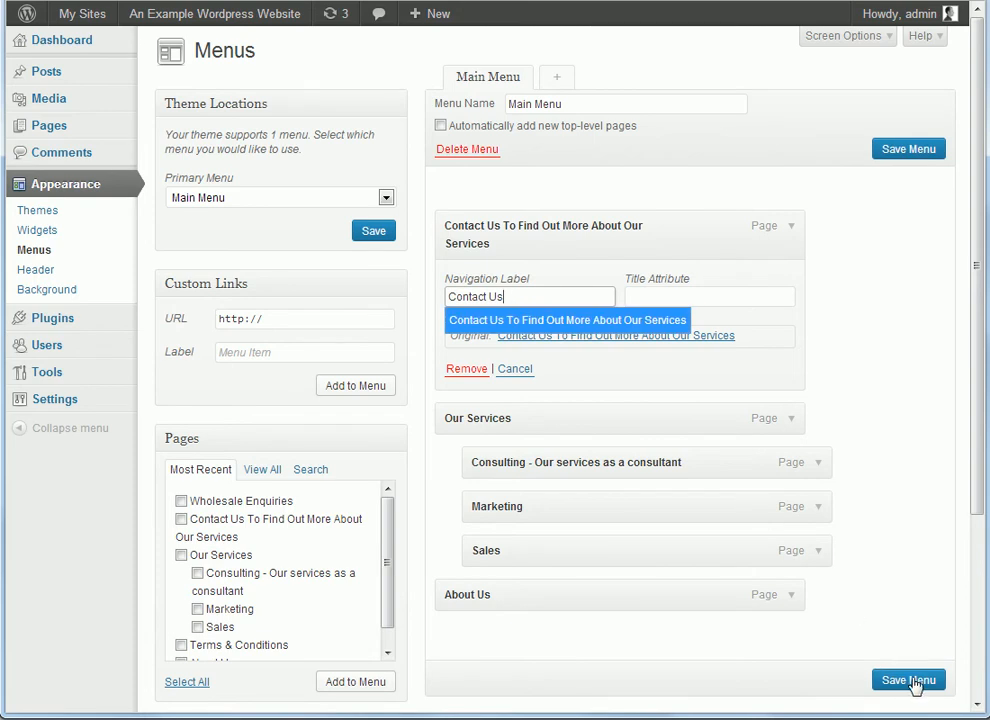
{"action": "left_click", "coordinate": [599, 248]}
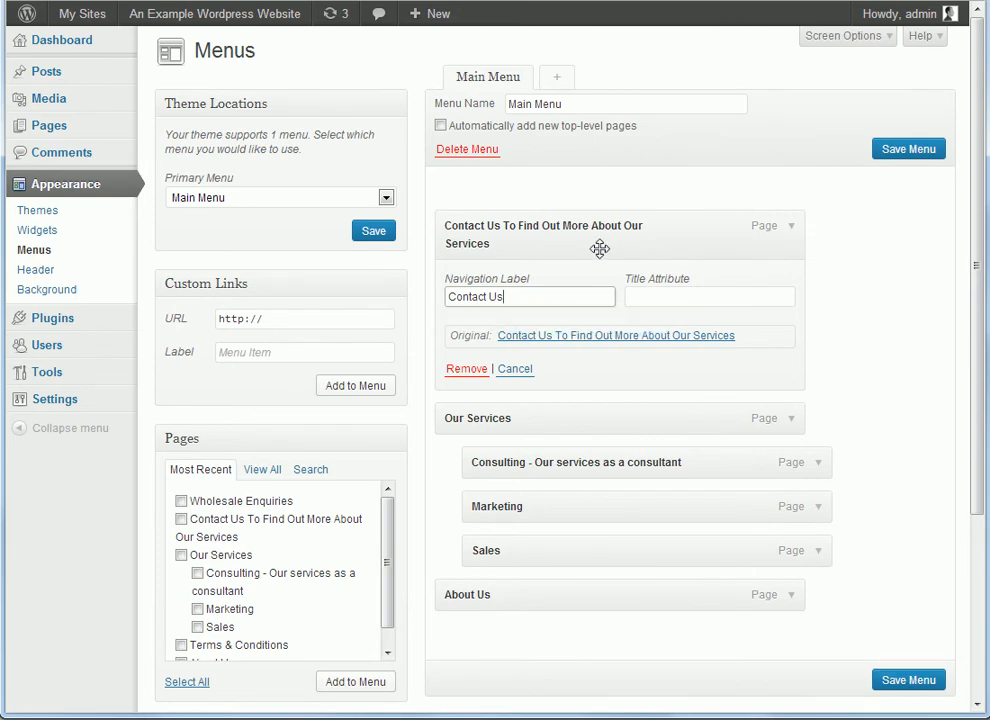
Step: Shorten the consulting item's navigation label to "Consulting" and view the saved menu on the live site
{"action": "left_click", "coordinate": [820, 470]}
{"action": "left_click_drag", "start_coordinate": [538, 515], "coordinate": [765, 531]}
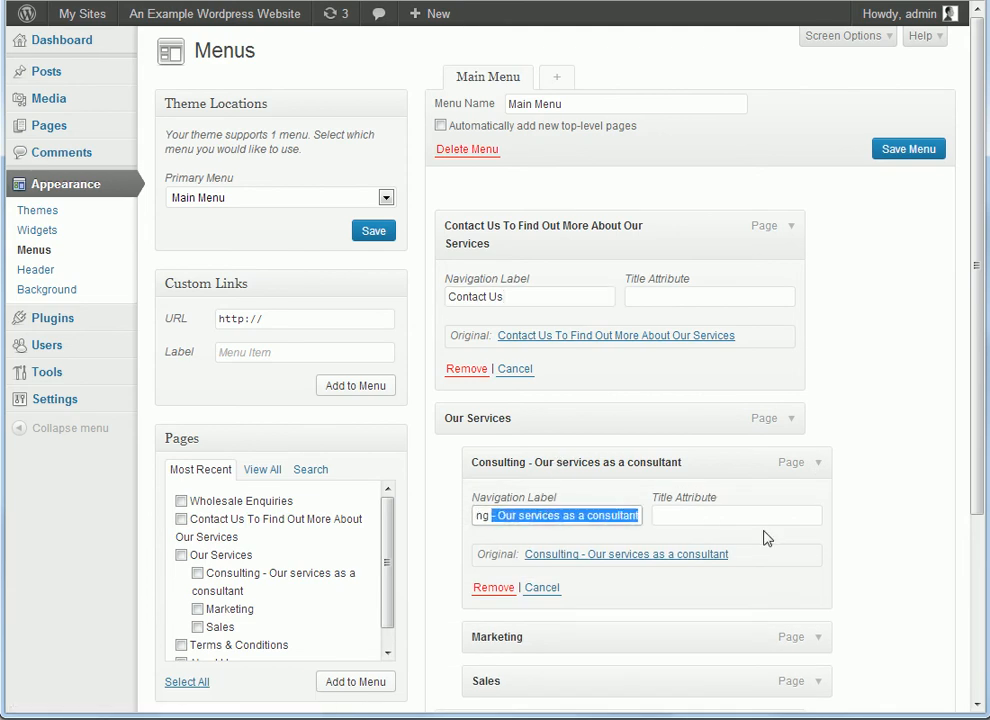
{"action": "key", "text": "BackSpace"}
{"action": "left_click", "coordinate": [653, 455]}
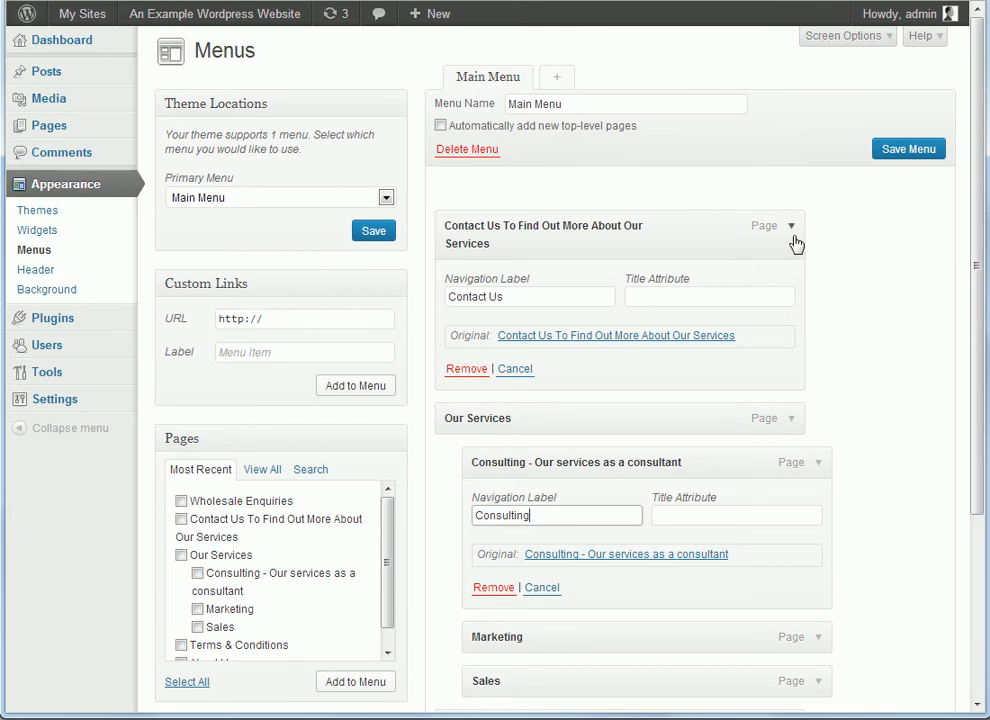
{"action": "left_click", "coordinate": [897, 149]}
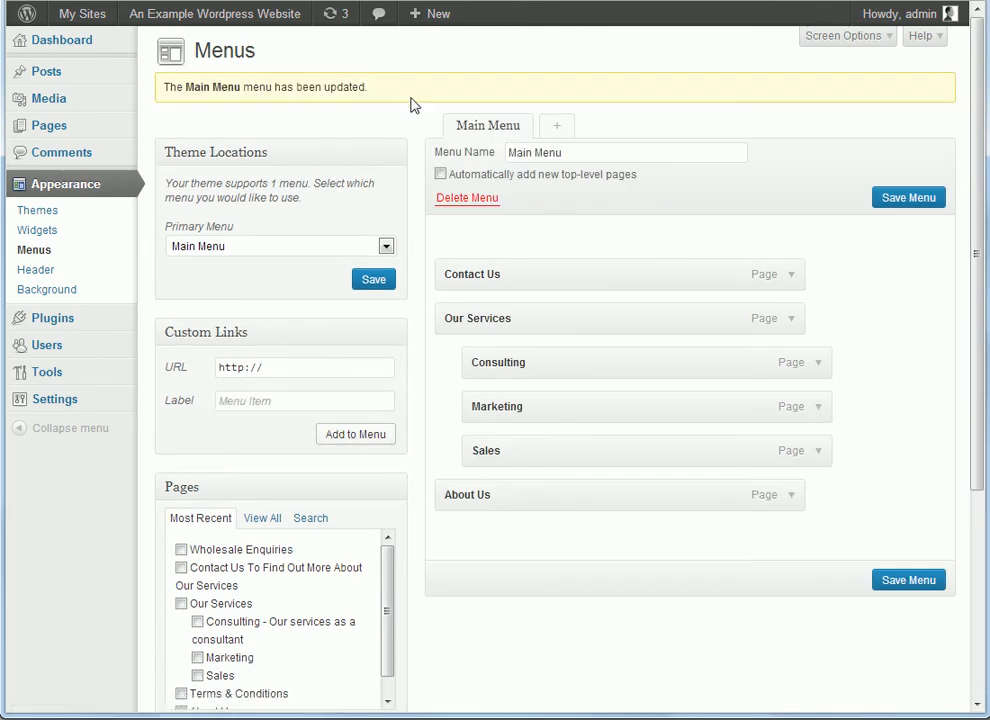
{"action": "mouse_move", "coordinate": [255, 22]}
{"action": "left_click", "coordinate": [197, 44]}
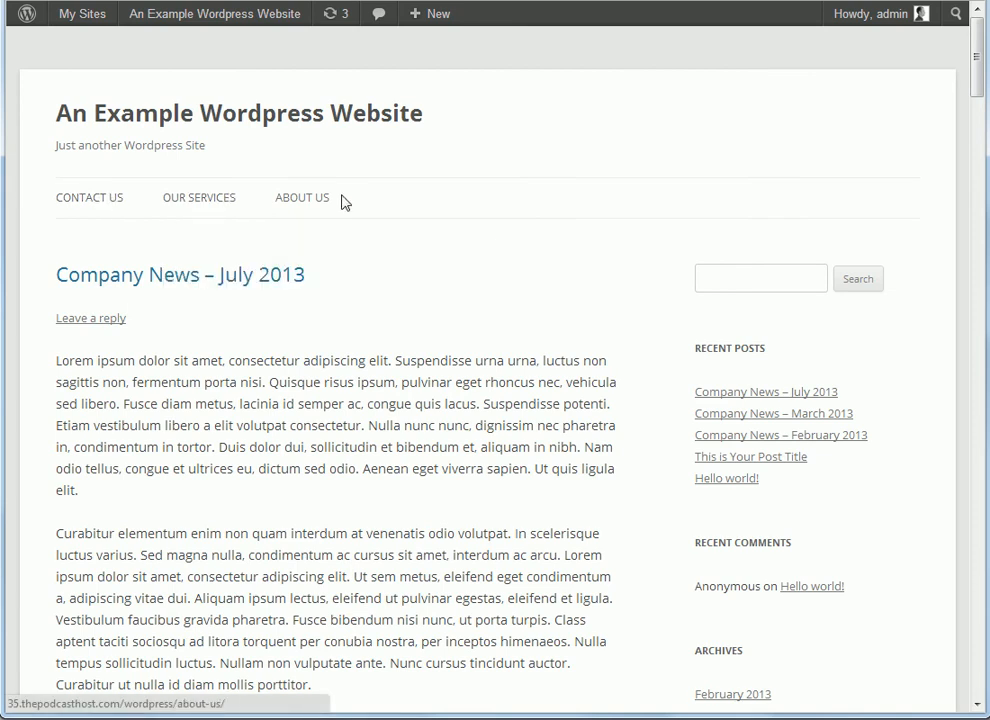
{"action": "mouse_move", "coordinate": [214, 195]}
{"action": "mouse_move", "coordinate": [205, 28]}
{"action": "left_click", "coordinate": [150, 140]}
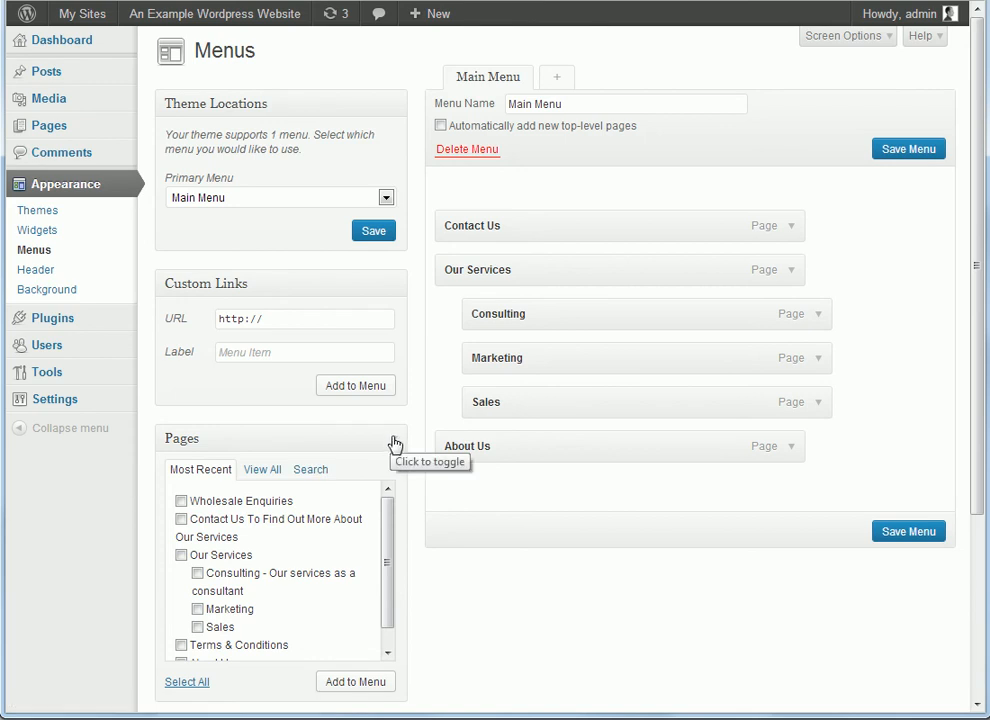
{"action": "left_click_drag", "start_coordinate": [977, 305], "coordinate": [975, 369]}
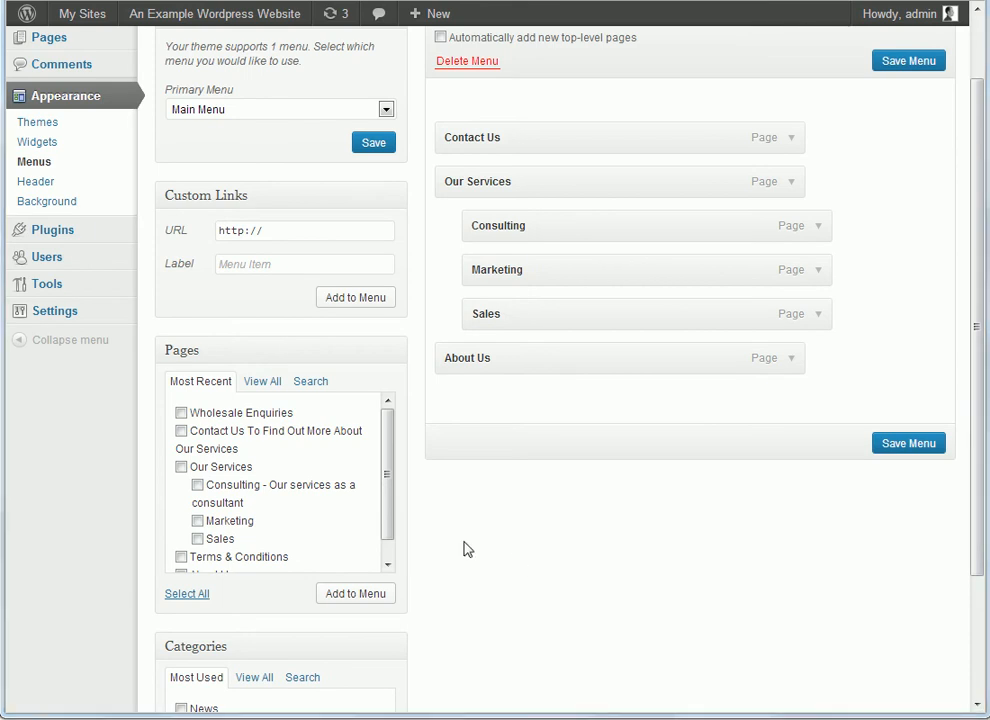
{"action": "left_click", "coordinate": [295, 229]}
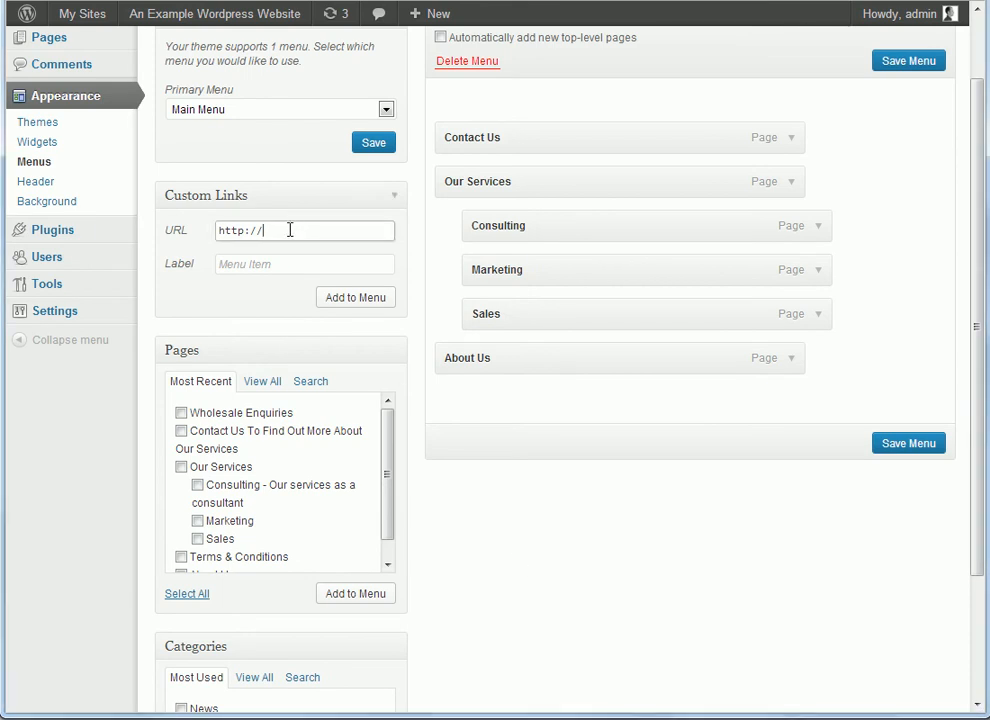
{"action": "key", "text": "Tab"}
{"action": "type", "text": "Googl"}
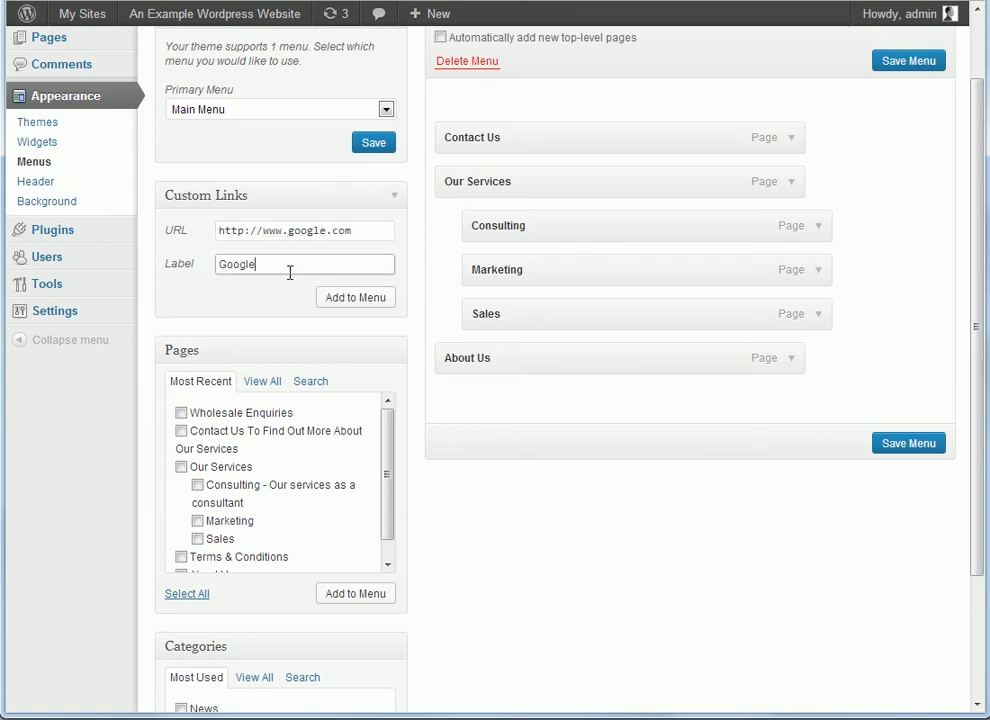
{"action": "left_click", "coordinate": [358, 300]}
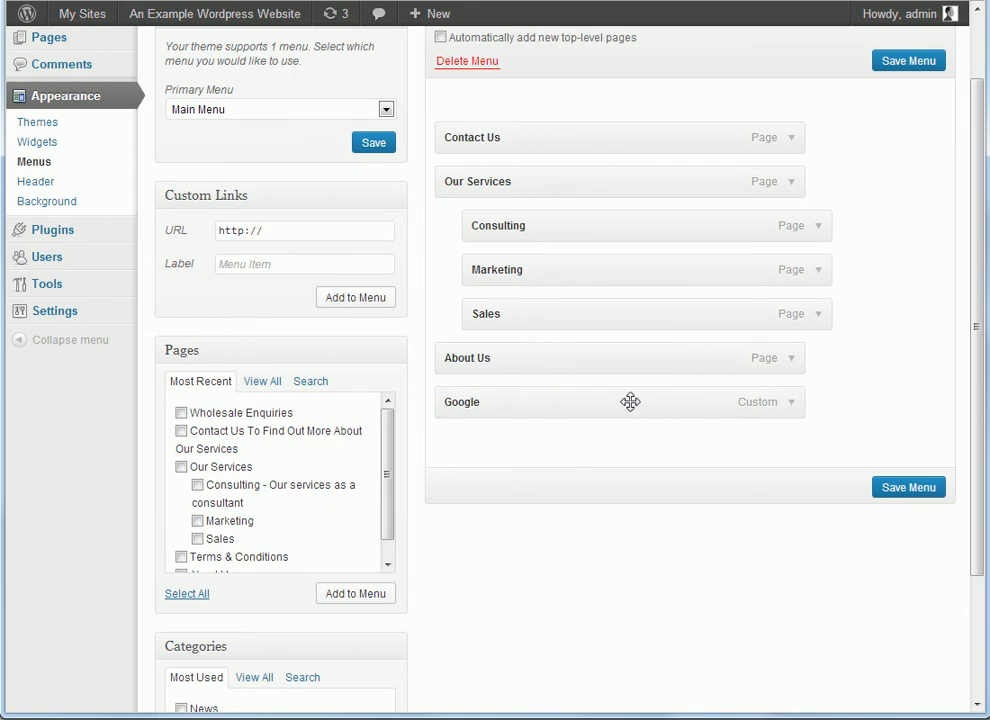
{"action": "left_click", "coordinate": [792, 404]}
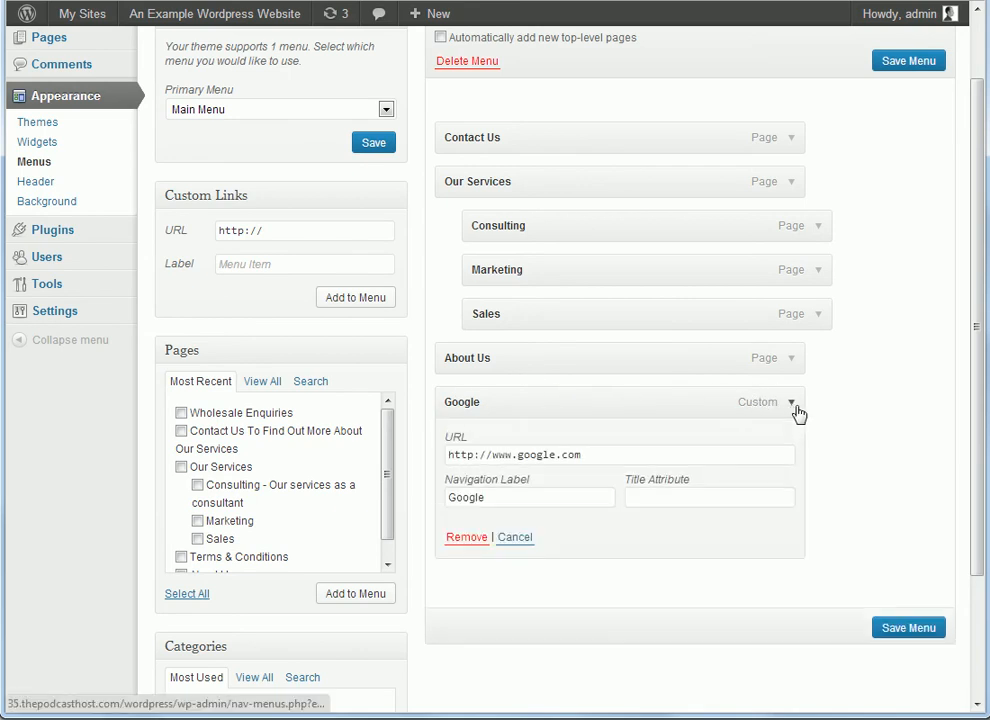
{"action": "left_click", "coordinate": [792, 404]}
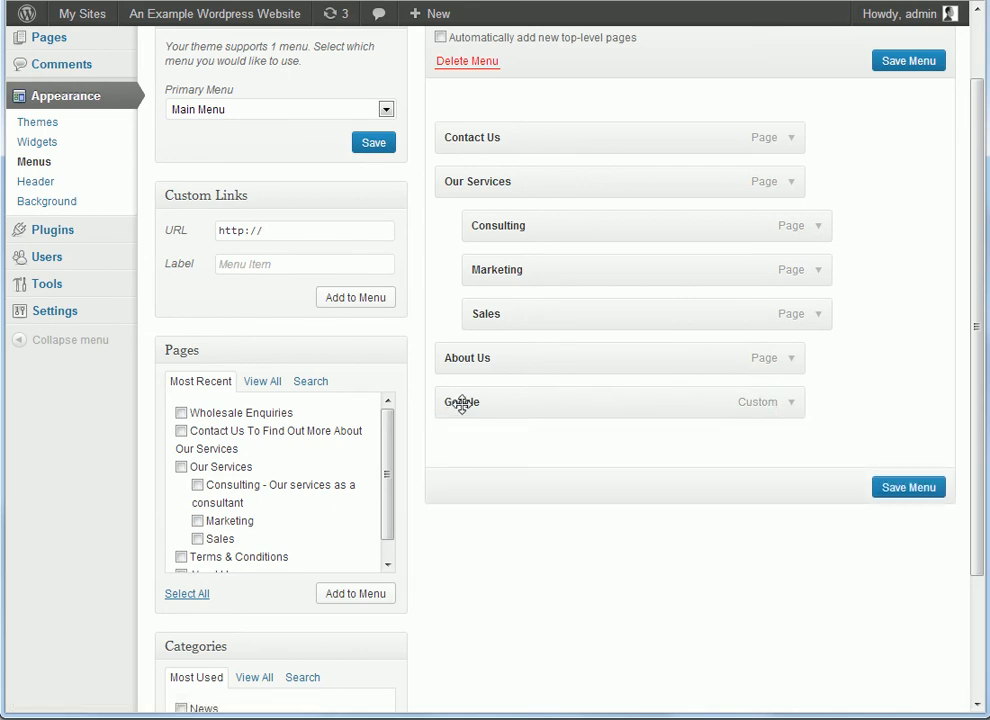
Step: Add the News category to Main Menu as a menu item
{"action": "left_click_drag", "start_coordinate": [975, 298], "coordinate": [975, 455]}
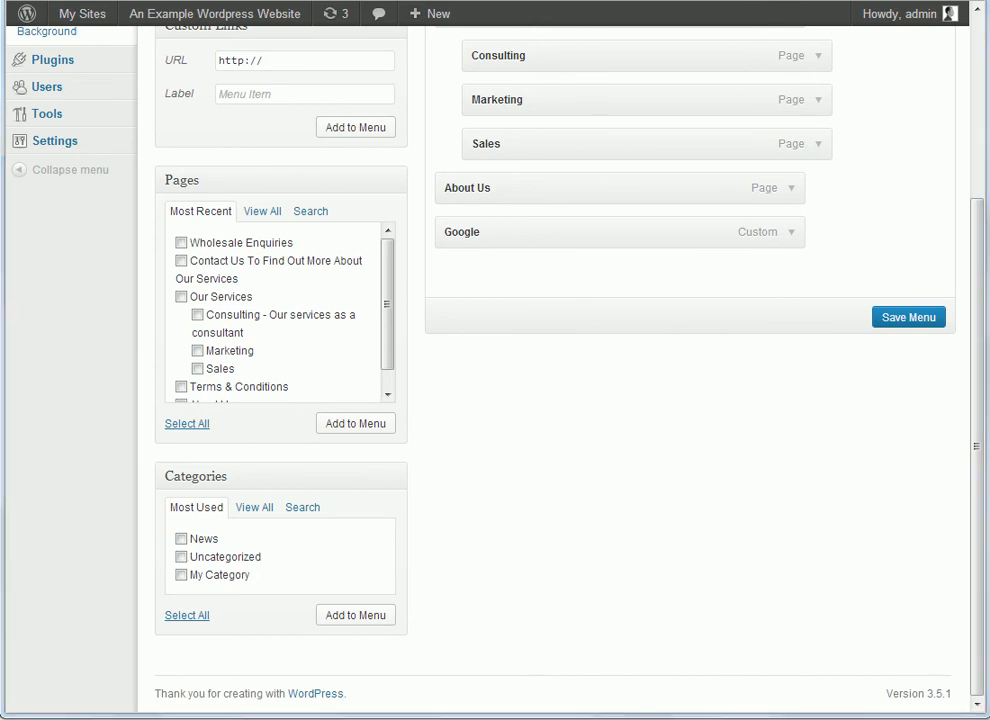
{"action": "left_click", "coordinate": [181, 540]}
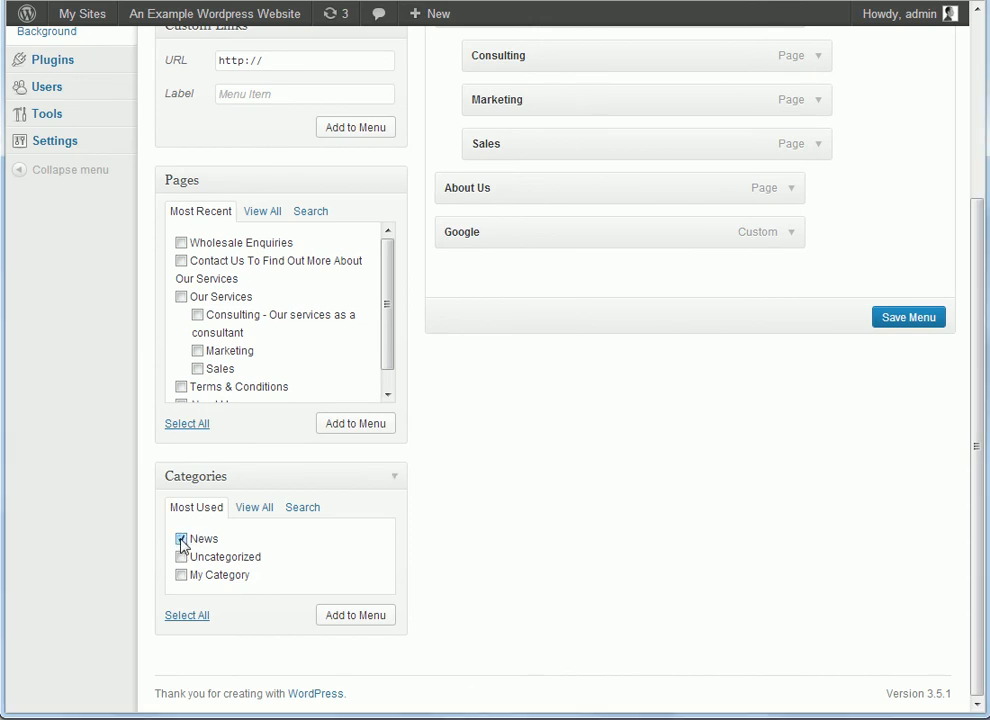
{"action": "left_click", "coordinate": [356, 618]}
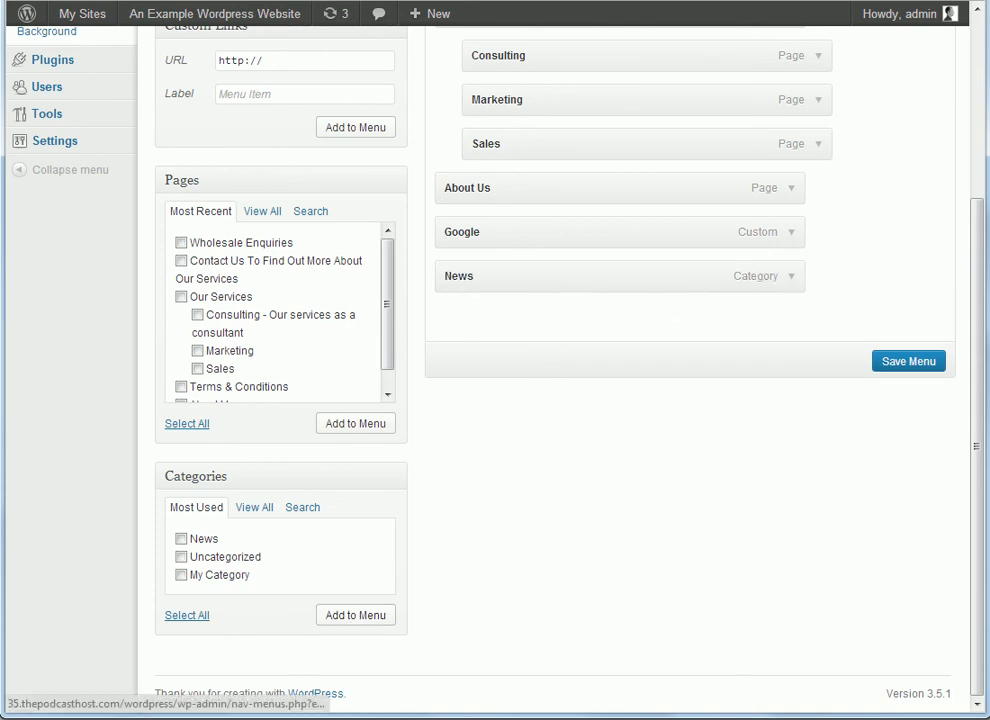
Step: Enable the Posts box in the screen options of the Menus page
{"action": "left_click_drag", "start_coordinate": [979, 311], "coordinate": [979, 97]}
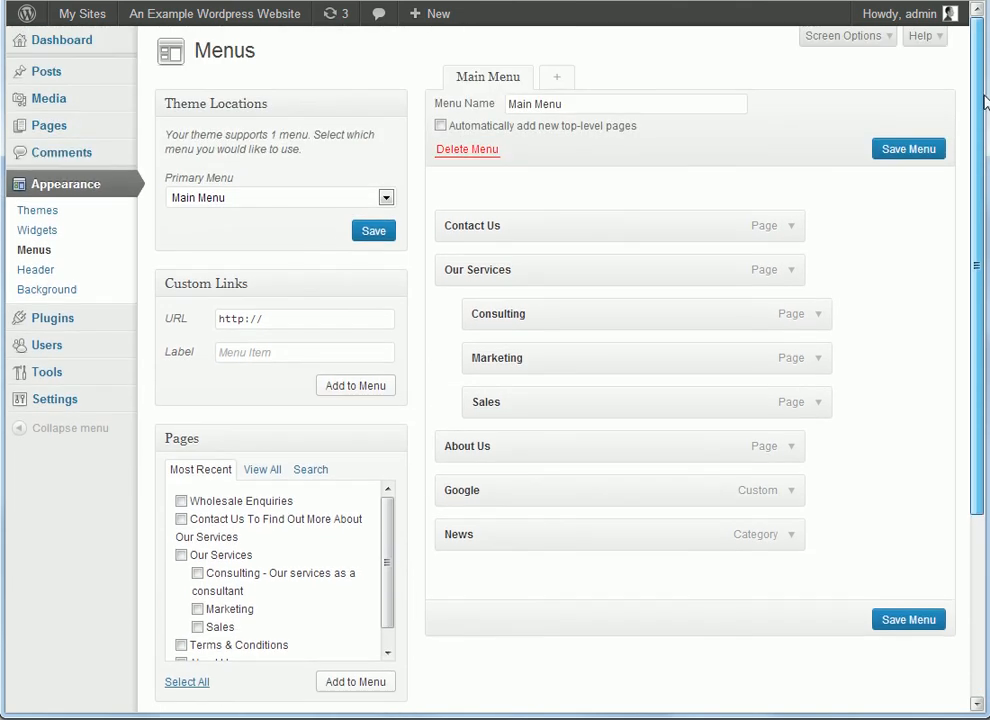
{"action": "left_click", "coordinate": [856, 41]}
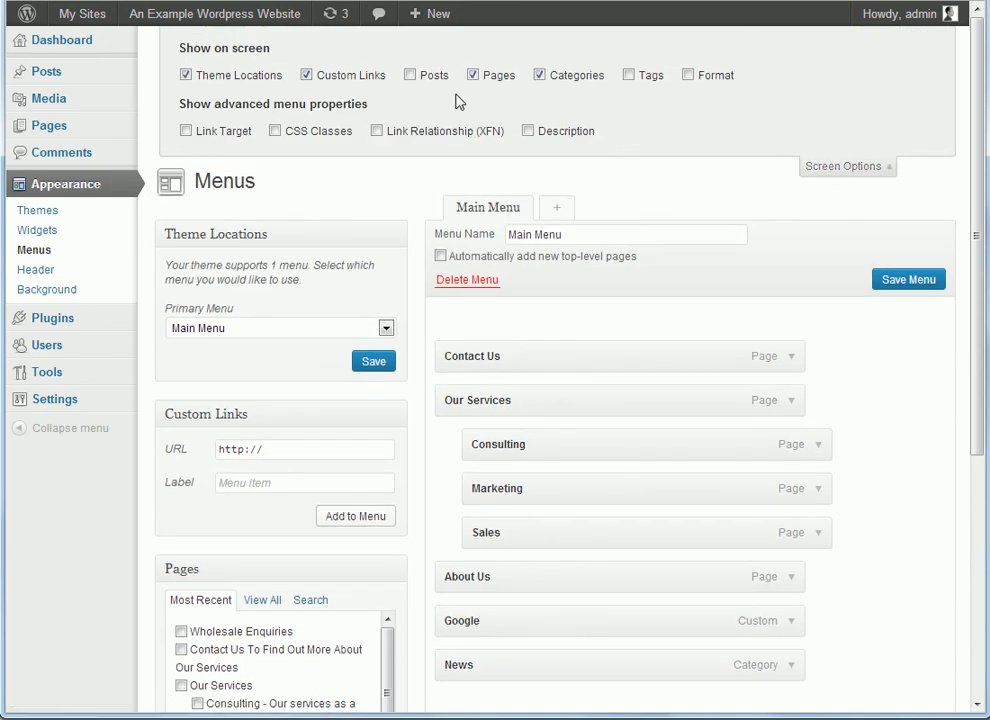
{"action": "left_click", "coordinate": [410, 76]}
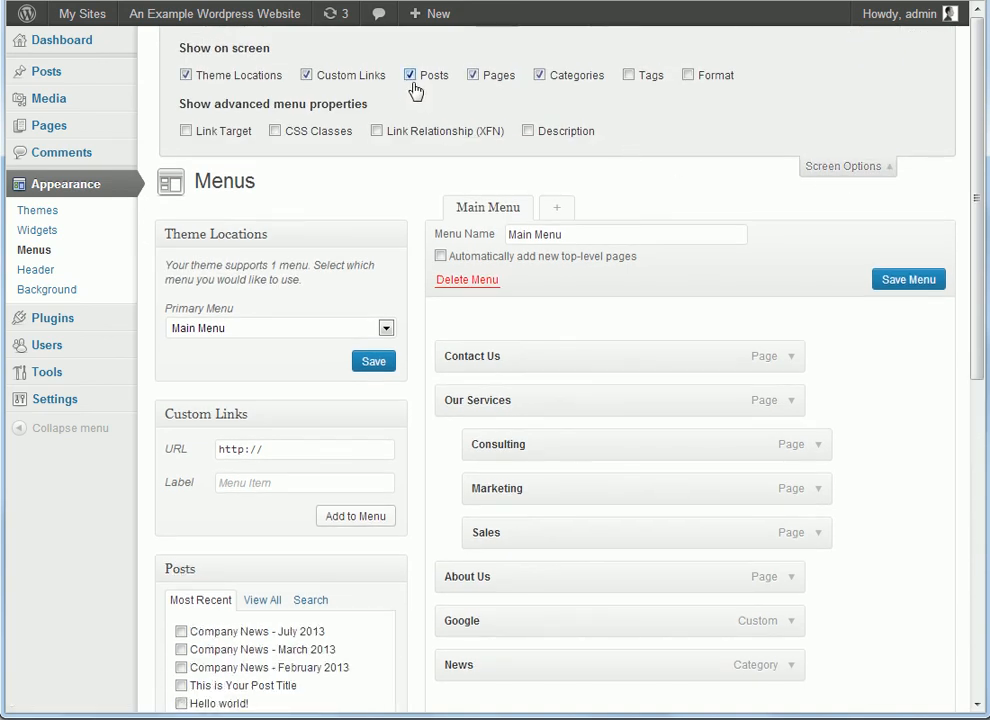
{"action": "left_click", "coordinate": [864, 168]}
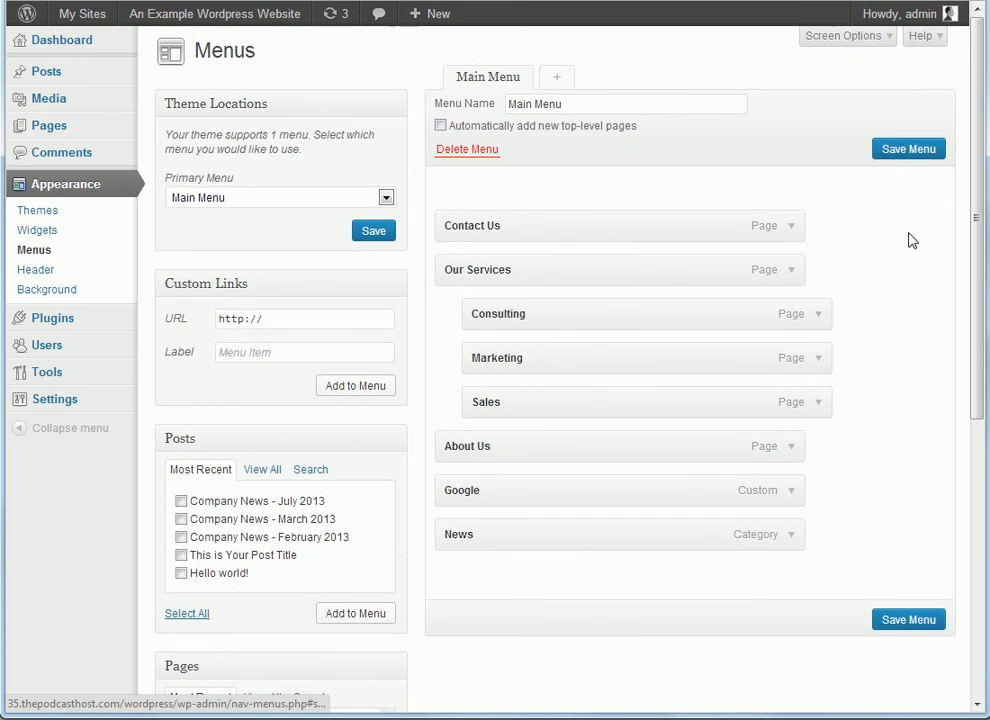
Step: Add the "Hello world!" post to Main Menu and save the menu
{"action": "left_click_drag", "start_coordinate": [980, 160], "coordinate": [983, 316]}
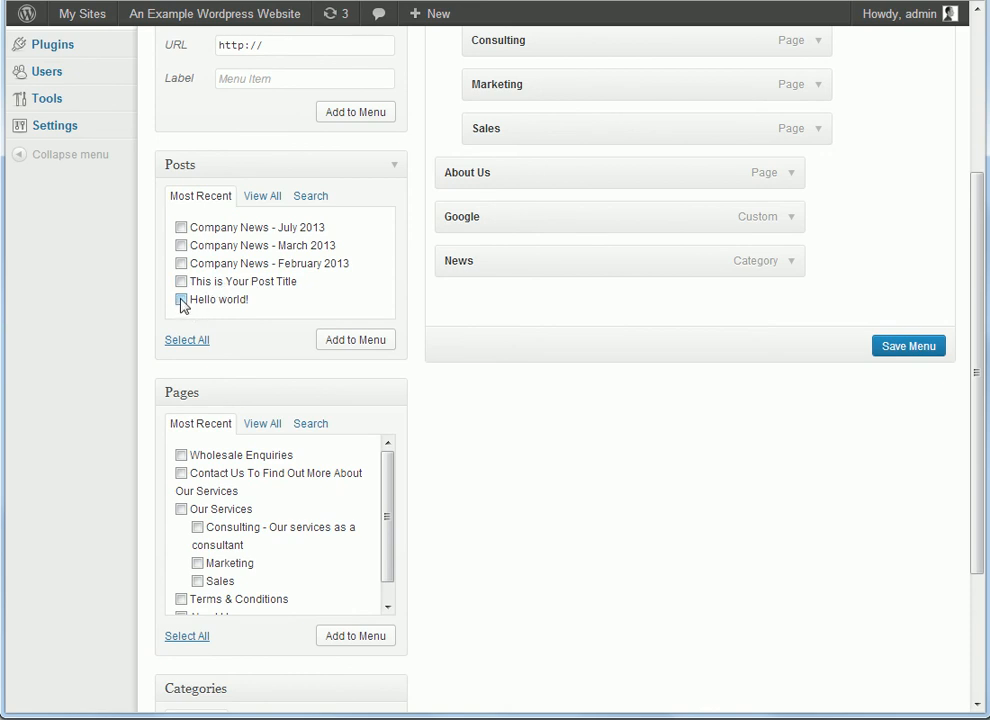
{"action": "left_click", "coordinate": [347, 343]}
{"action": "left_click", "coordinate": [791, 305]}
{"action": "left_click", "coordinate": [791, 305]}
{"action": "left_click_drag", "start_coordinate": [975, 305], "coordinate": [981, 186]}
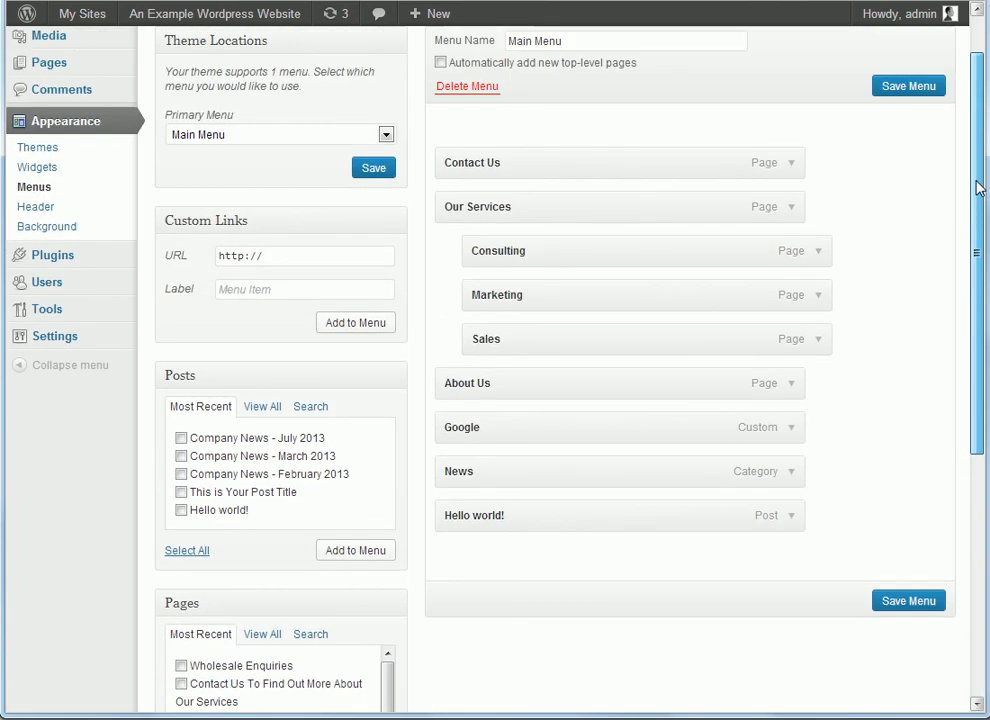
{"action": "left_click", "coordinate": [897, 92]}
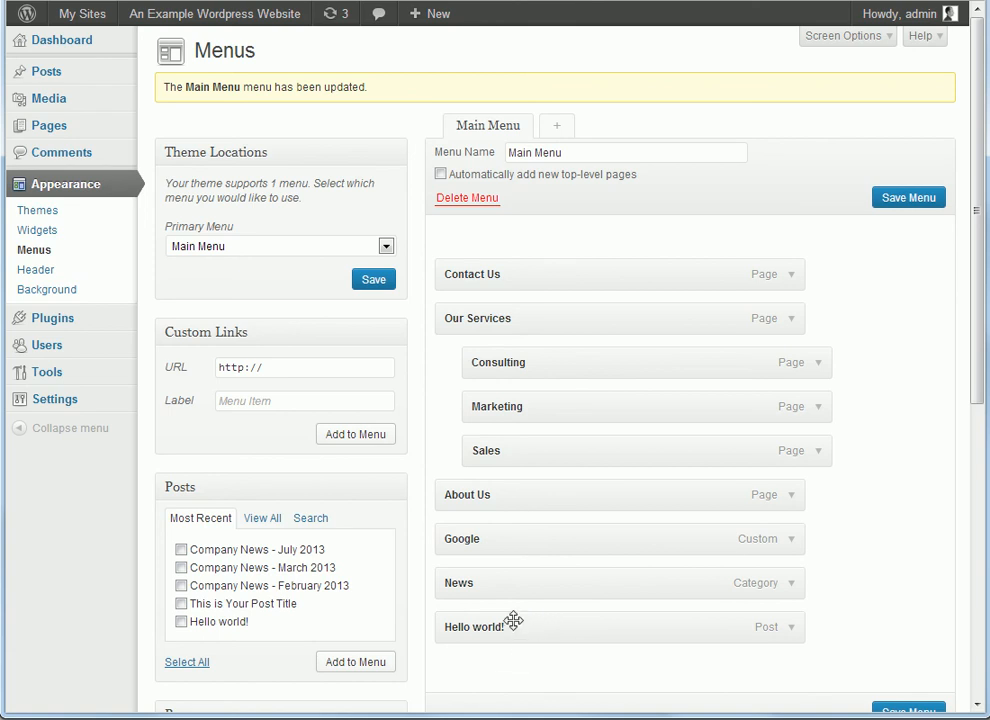
Step: Reorder Main Menu so Hello world! sits above News and Google sits between Contact Us and Our Services
{"action": "left_click_drag", "start_coordinate": [512, 623], "coordinate": [521, 536]}
{"action": "left_click_drag", "start_coordinate": [497, 583], "coordinate": [499, 315]}
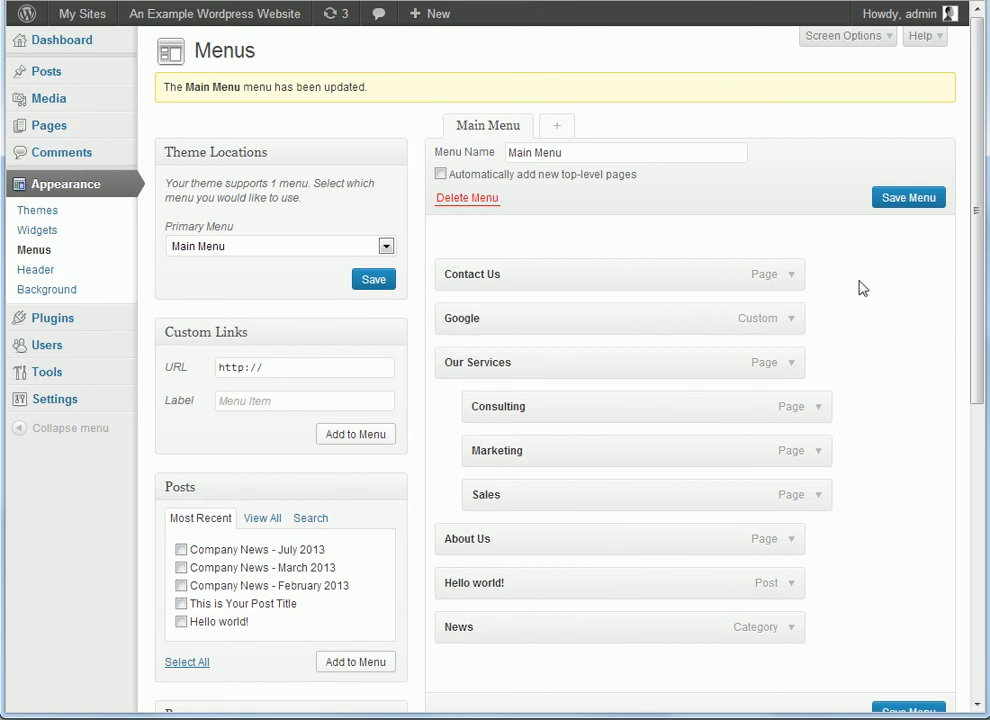
Step: Add Home from the full list of pages to Main Menu, make it the first item and save the menu
{"action": "left_click_drag", "start_coordinate": [975, 265], "coordinate": [975, 440]}
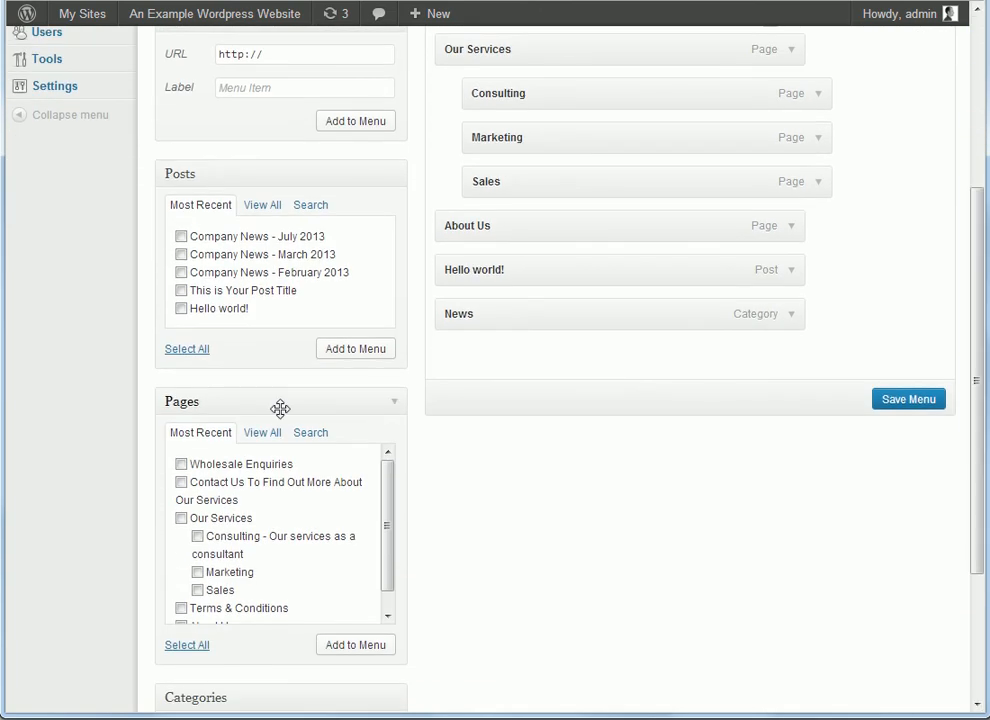
{"action": "left_click", "coordinate": [267, 436]}
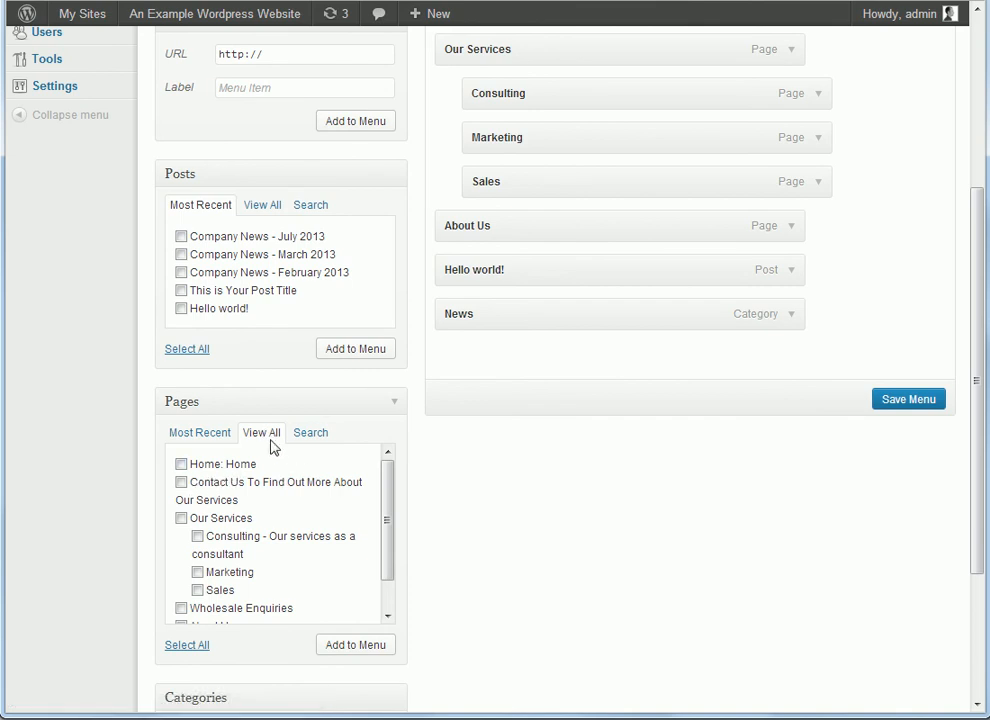
{"action": "left_click", "coordinate": [205, 437]}
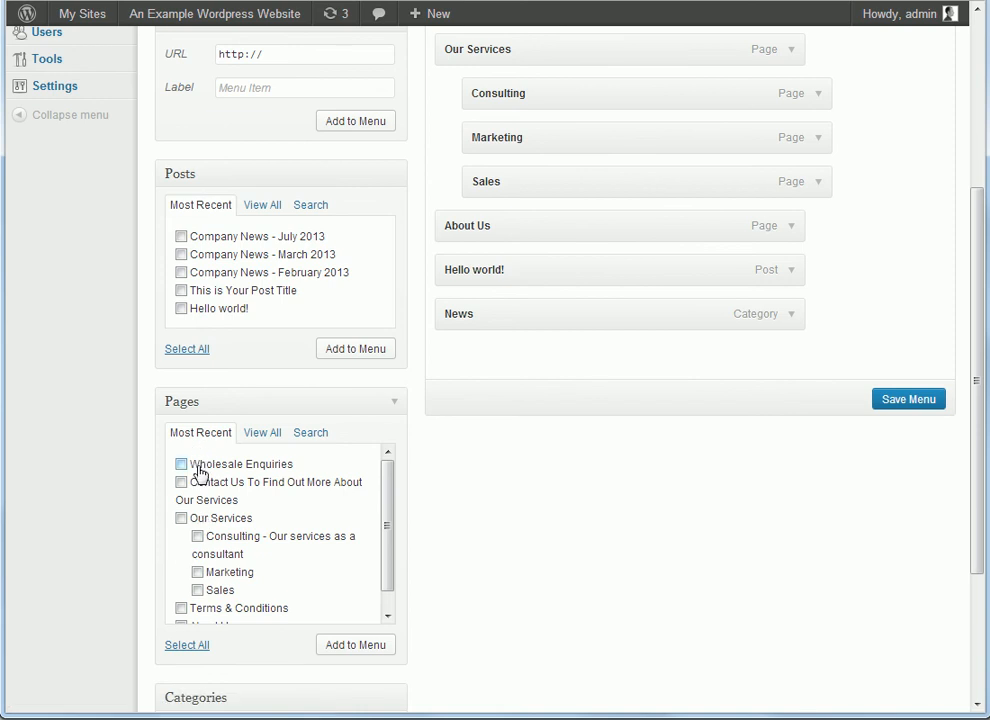
{"action": "left_click", "coordinate": [269, 437]}
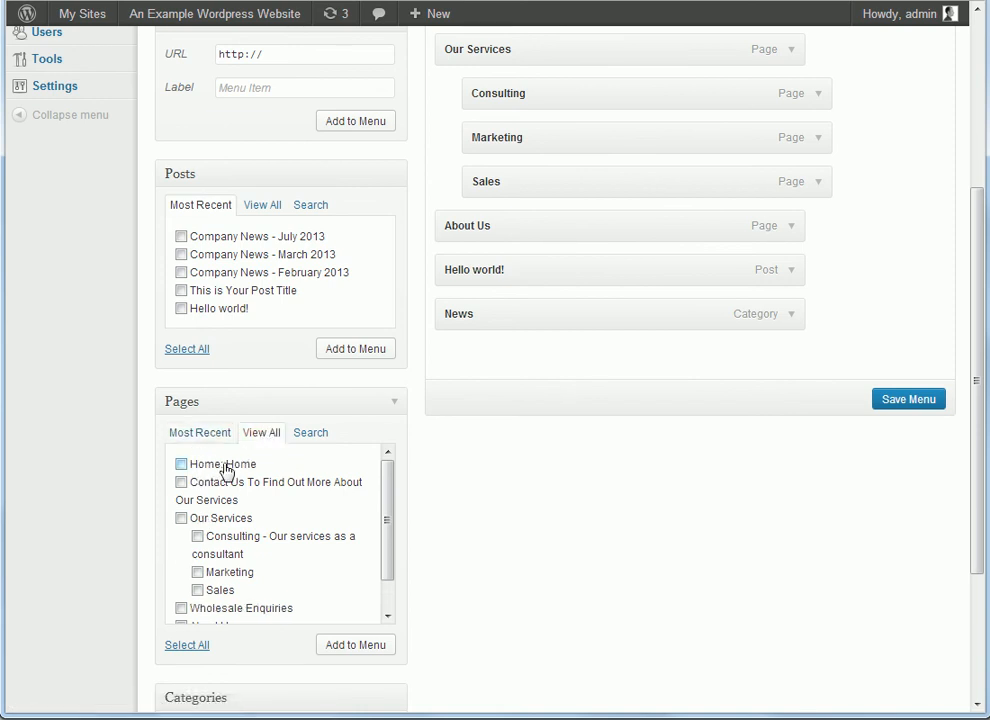
{"action": "left_click", "coordinate": [910, 400]}
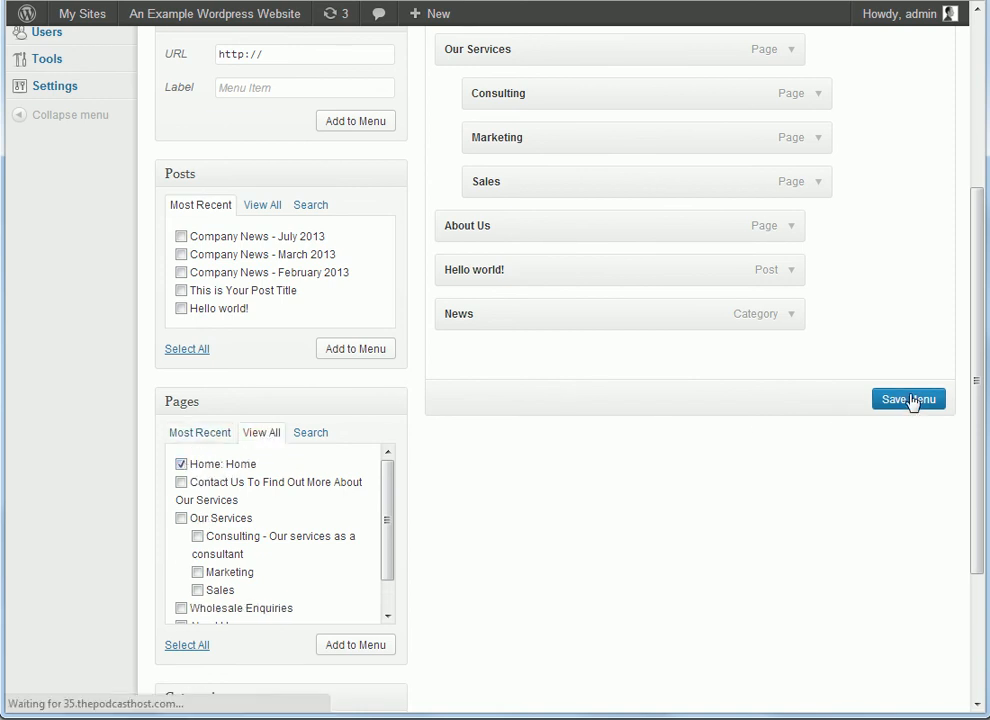
{"action": "left_click_drag", "start_coordinate": [978, 381], "coordinate": [978, 590]}
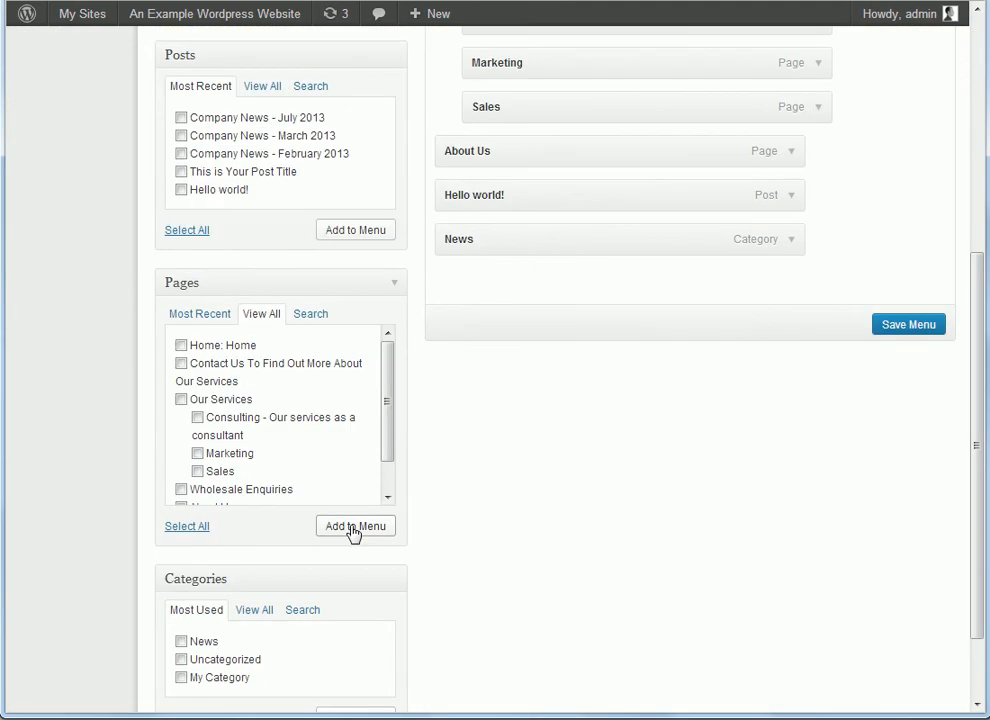
{"action": "left_click_drag", "start_coordinate": [977, 491], "coordinate": [977, 278]}
{"action": "mouse_move", "coordinate": [537, 225]}
{"action": "left_mouse_down"}
{"action": "mouse_move", "coordinate": [533, 267]}
{"action": "mouse_move", "coordinate": [539, 215]}
{"action": "left_mouse_up"}
{"action": "left_click", "coordinate": [908, 150]}
Step: Visit the live site and open the News category from the navigation menu to check its posts
{"action": "mouse_move", "coordinate": [195, 10]}
{"action": "left_click", "coordinate": [200, 42]}
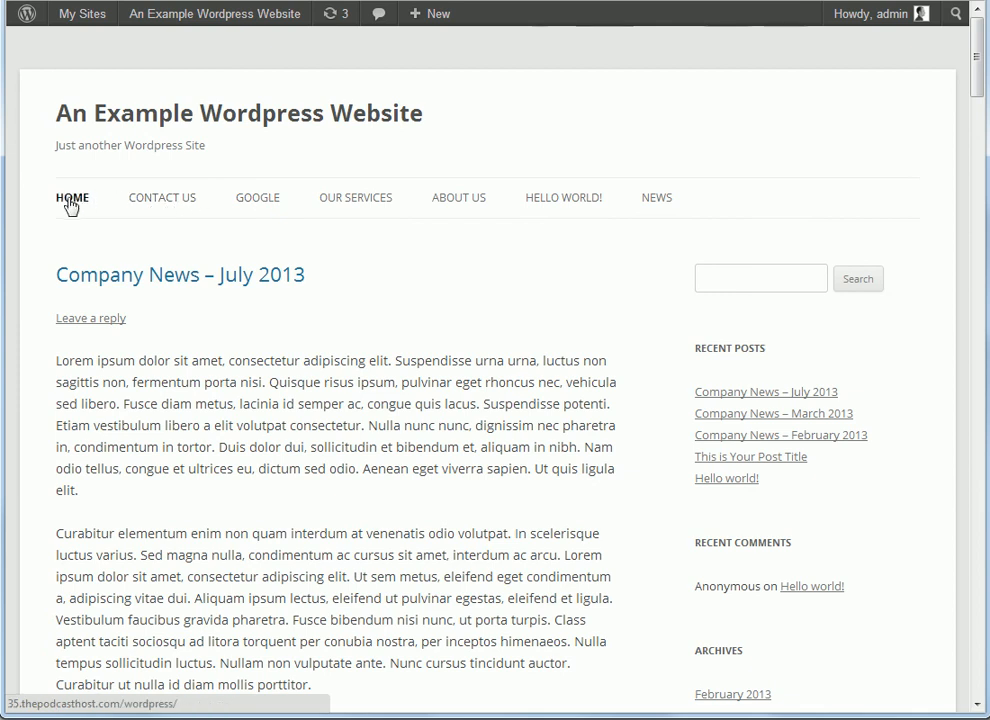
{"action": "left_click", "coordinate": [658, 199]}
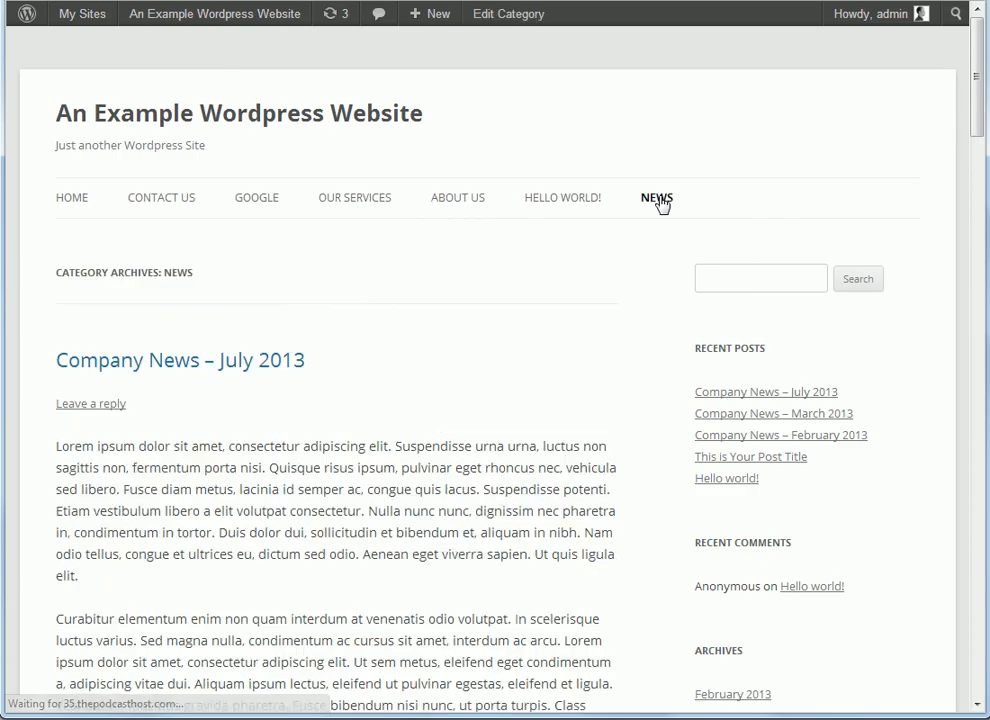
{"action": "left_click_drag", "start_coordinate": [977, 122], "coordinate": [979, 84]}
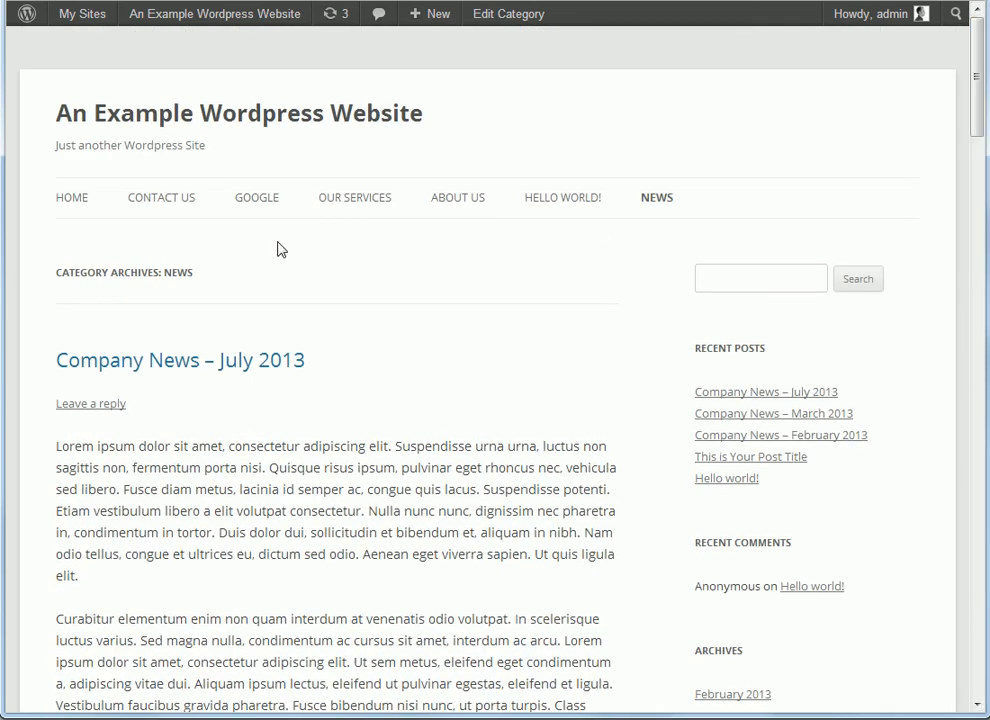